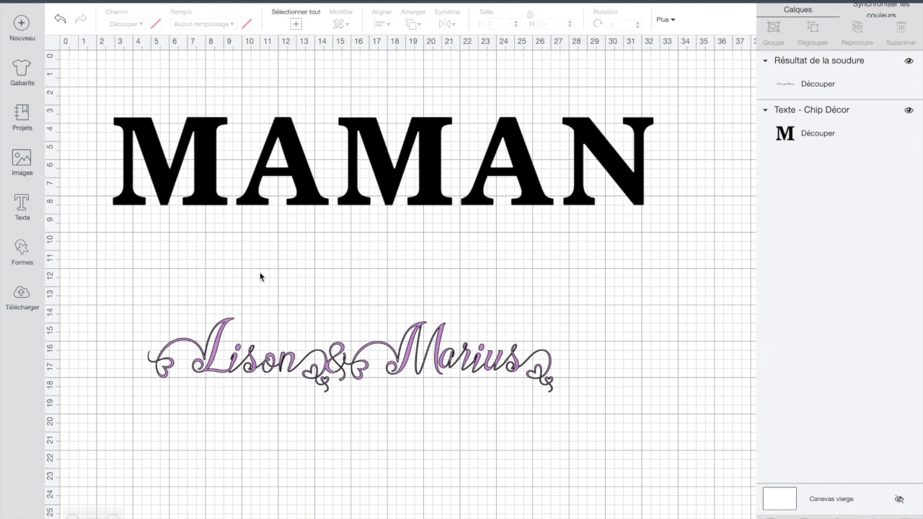
# Step: Set the fill of the purple script lettering to Imprimer so it becomes a print-then-cut layer
pyautogui.click(217, 346)
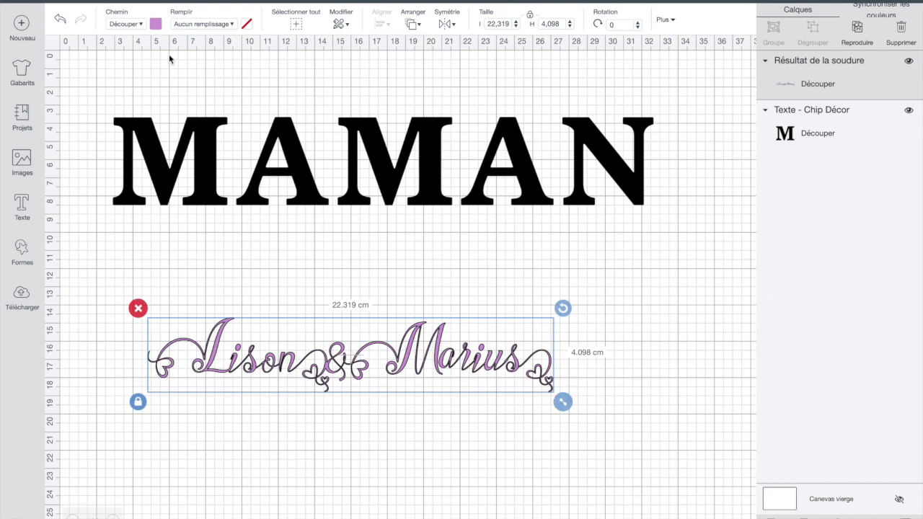
pyautogui.click(201, 24)
pyautogui.click(208, 56)
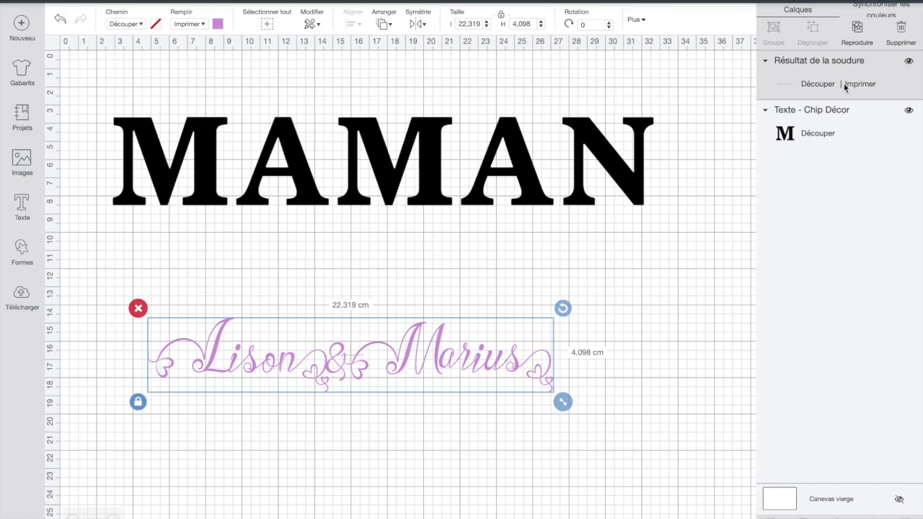
# Step: Start making the project, accept the mat preparation and open the printer setup for the print-then-cut mat
pyautogui.click(888, 0)
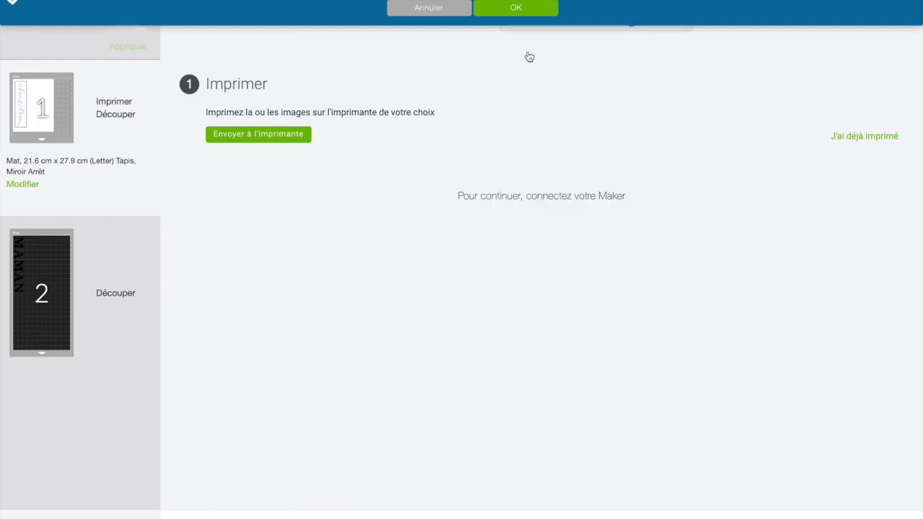
pyautogui.click(509, 9)
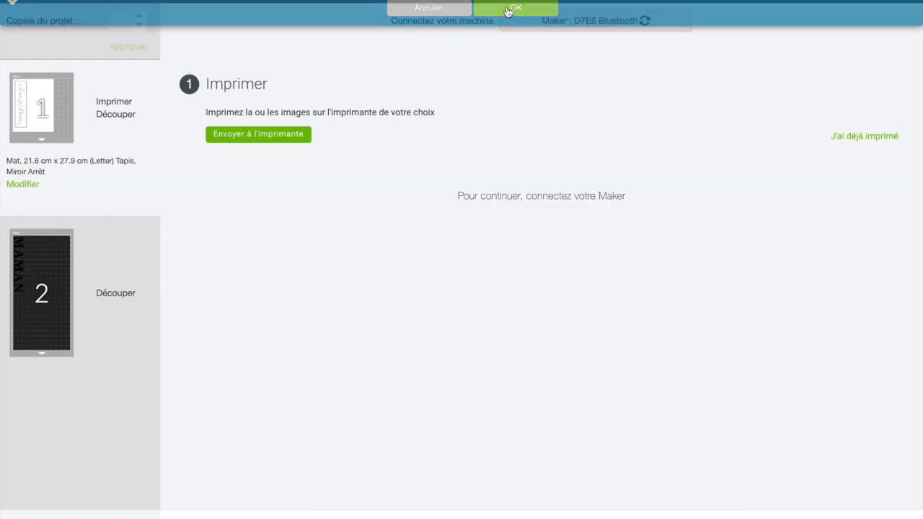
pyautogui.click(247, 136)
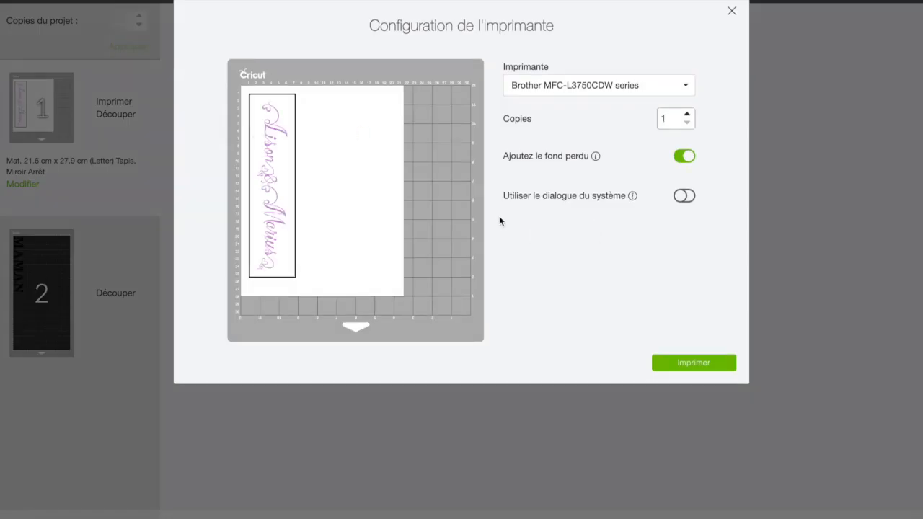
# Step: Enable the system print dialog, keeping the bleed on, and open the print page as a PDF in Preview
pyautogui.click(681, 197)
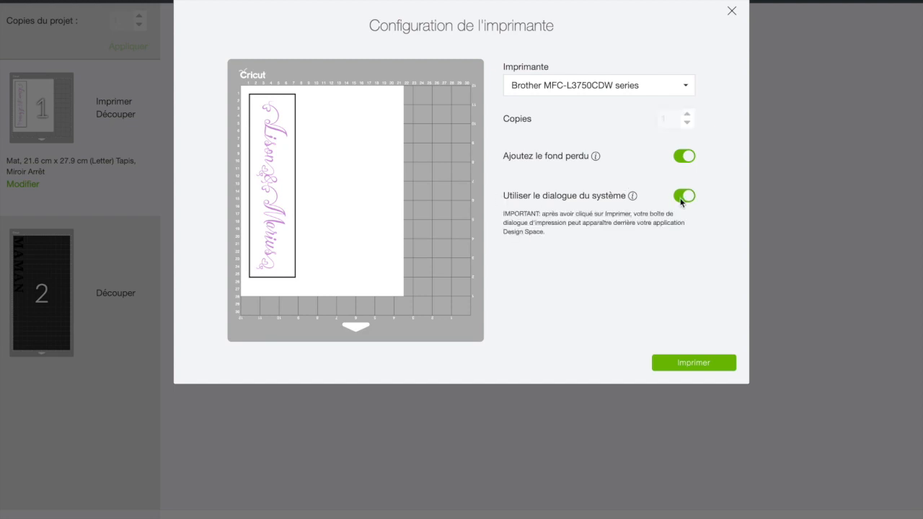
pyautogui.click(690, 365)
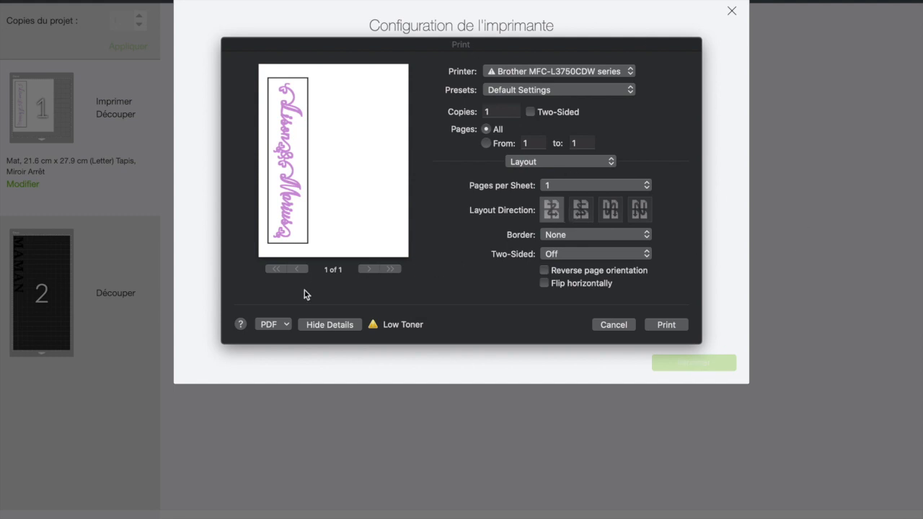
pyautogui.click(286, 326)
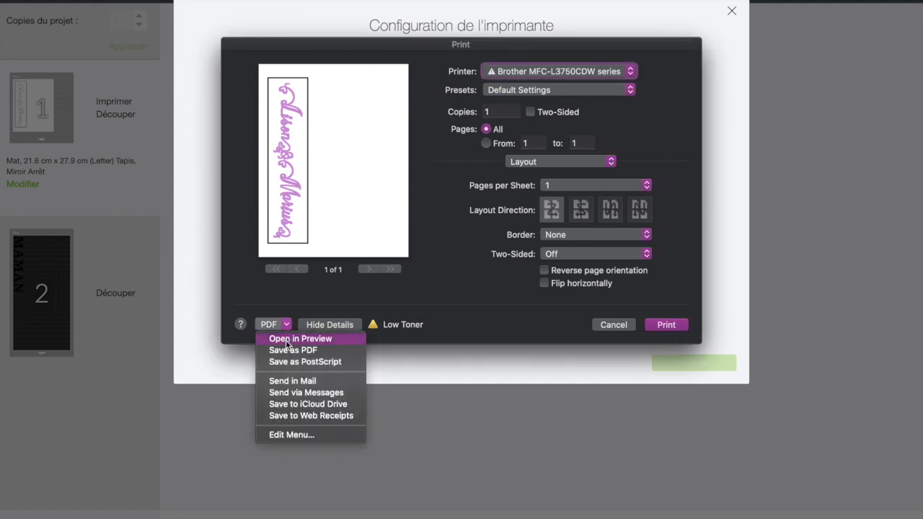
pyautogui.click(285, 340)
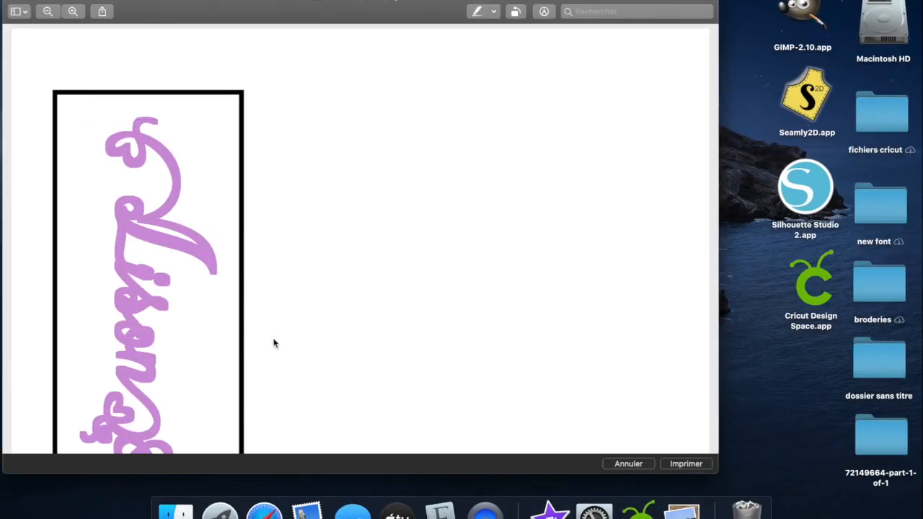
# Step: Export the print page to the desktop as Untitled.png in PNG format
pyautogui.click(92, 0)
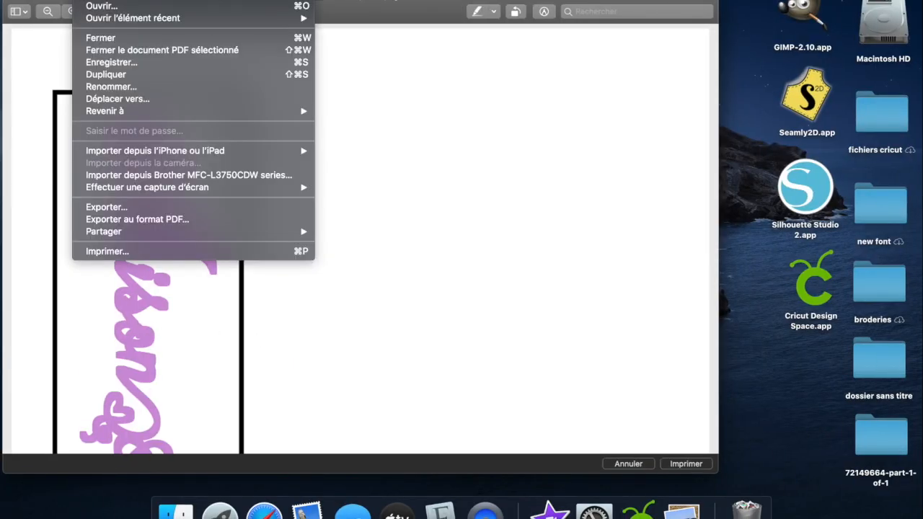
pyautogui.click(111, 207)
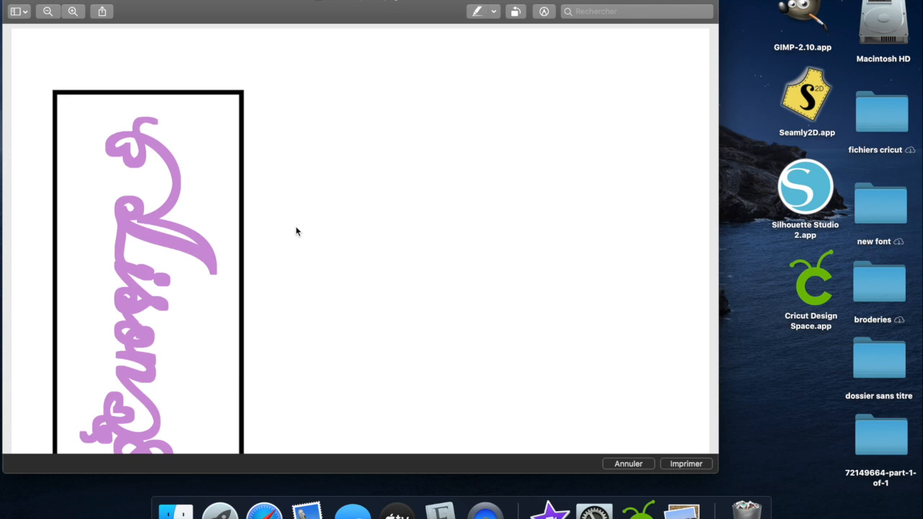
pyautogui.click(352, 113)
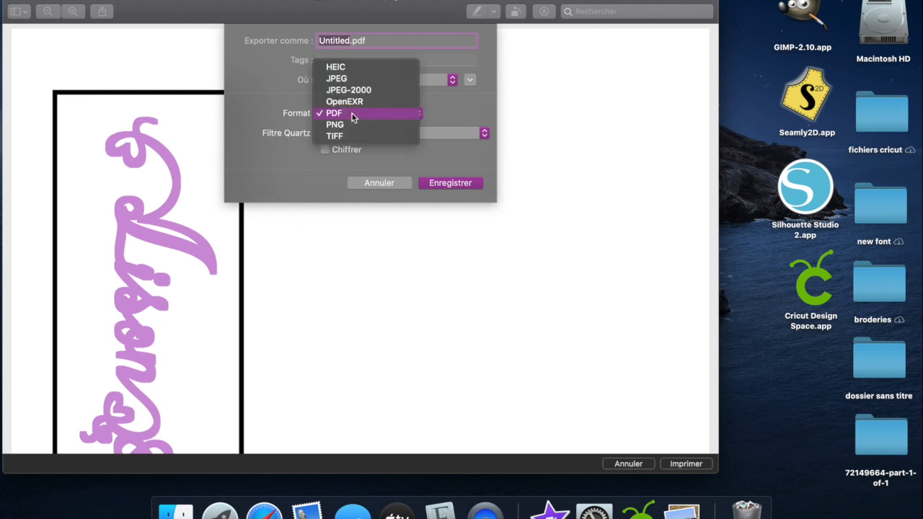
pyautogui.click(348, 125)
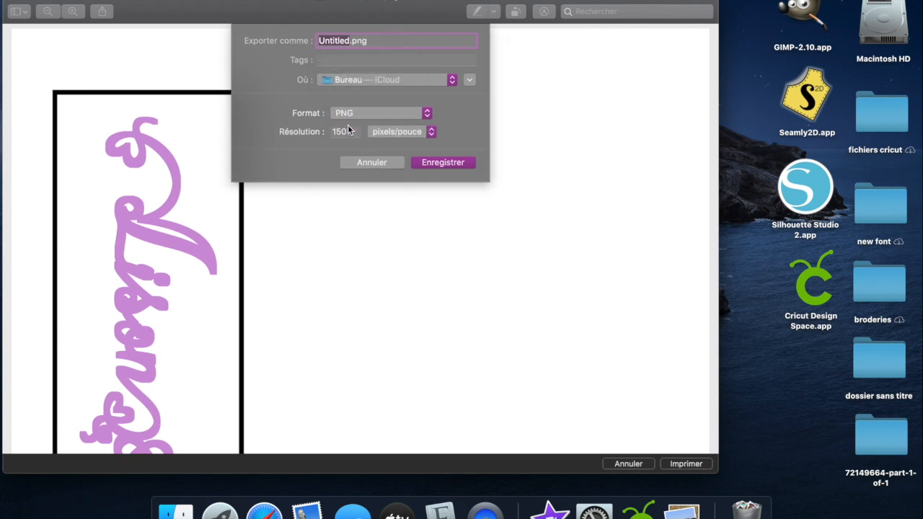
pyautogui.click(441, 164)
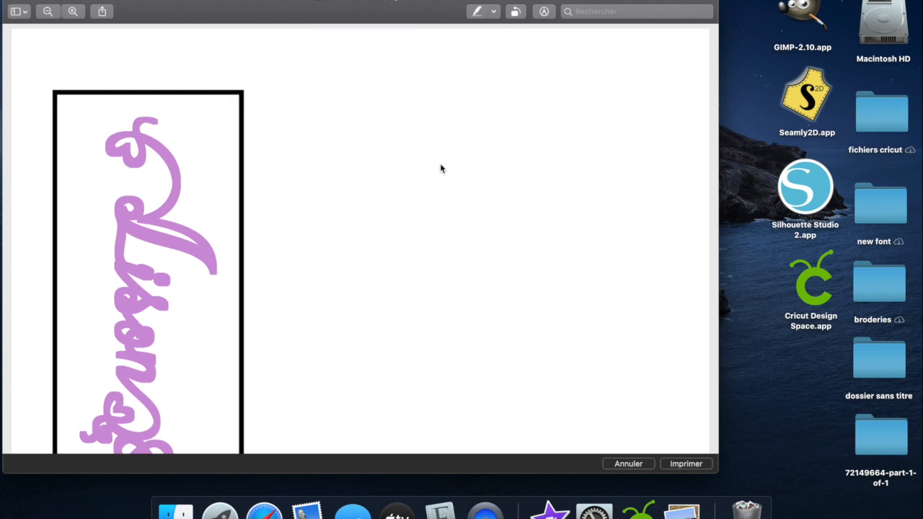
# Step: Close the PDF preview, switch back to Cricut Design Space and cancel the cutting setup to return to the canvas
pyautogui.click(13, 1)
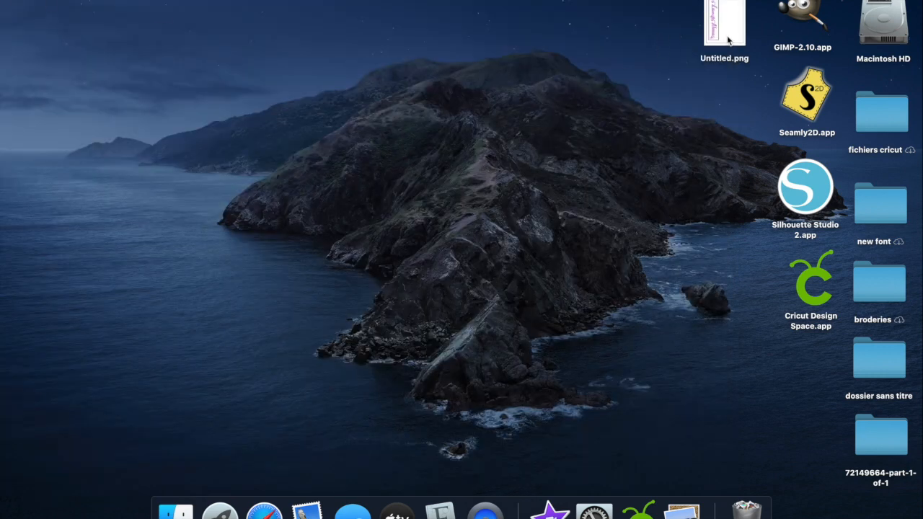
pyautogui.click(639, 510)
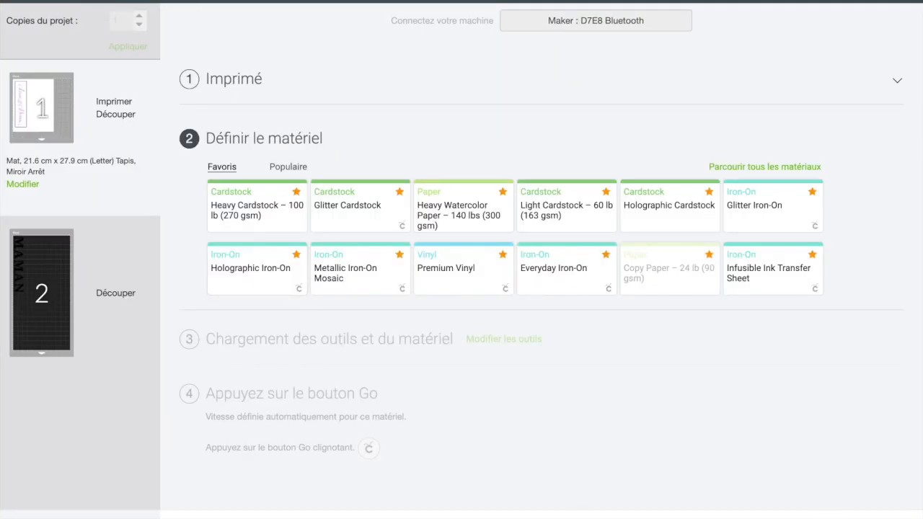
pyautogui.click(534, 10)
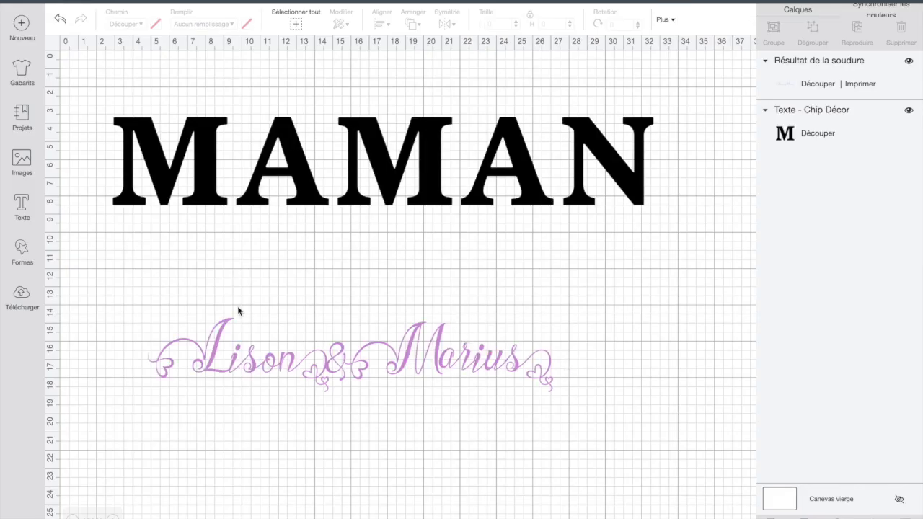
# Step: Upload Untitled.png from the desktop as a new image
pyautogui.click(22, 297)
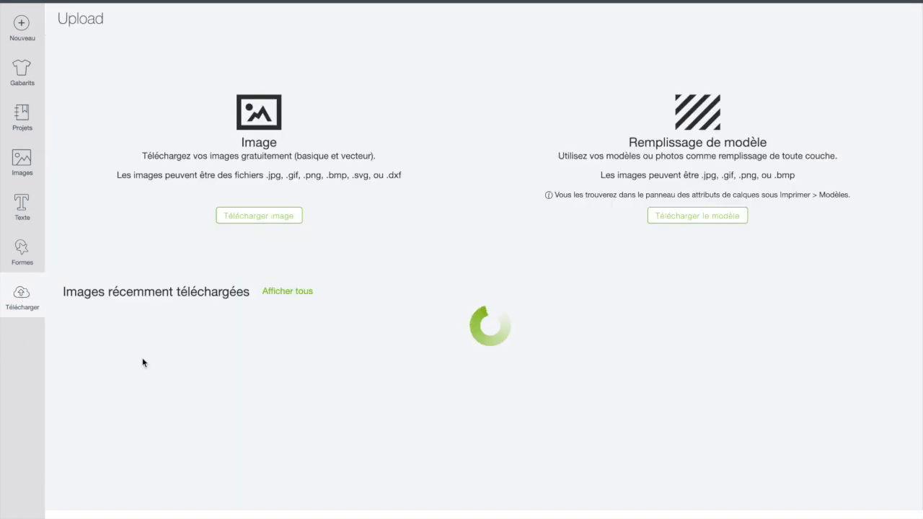
pyautogui.click(254, 217)
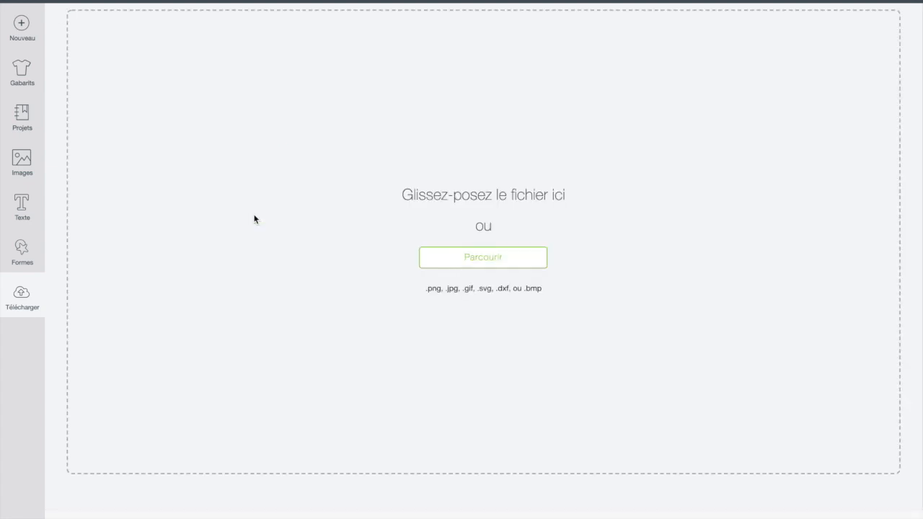
pyautogui.click(484, 262)
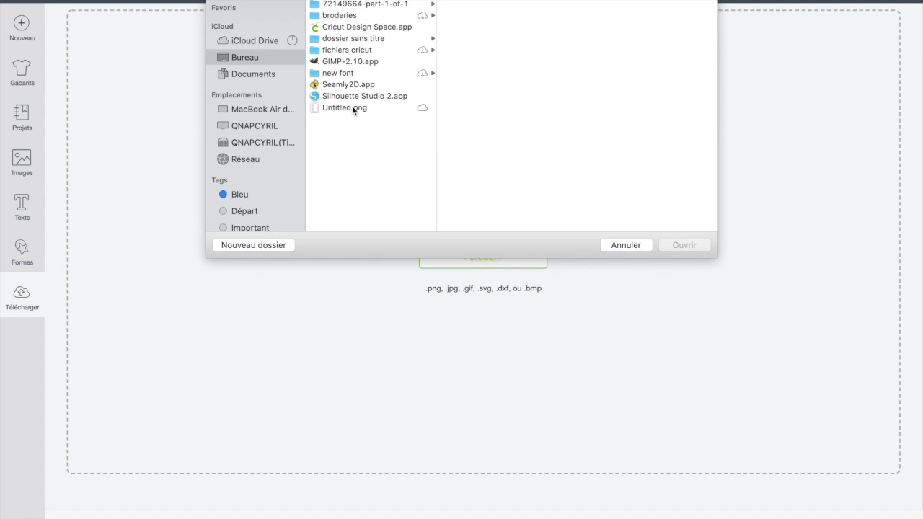
pyautogui.click(352, 106)
pyautogui.click(684, 246)
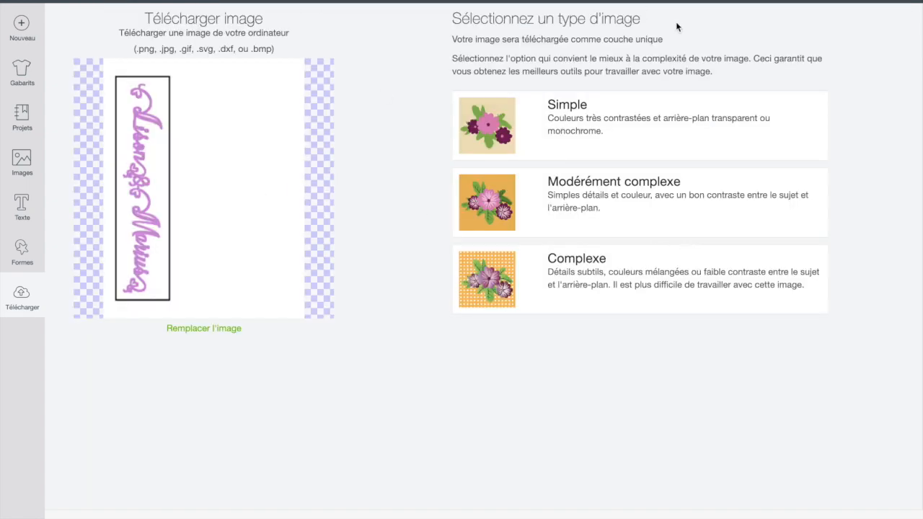
# Step: Choose the Simple image type and erase the black frame and the white background inside and outside it
pyautogui.click(621, 116)
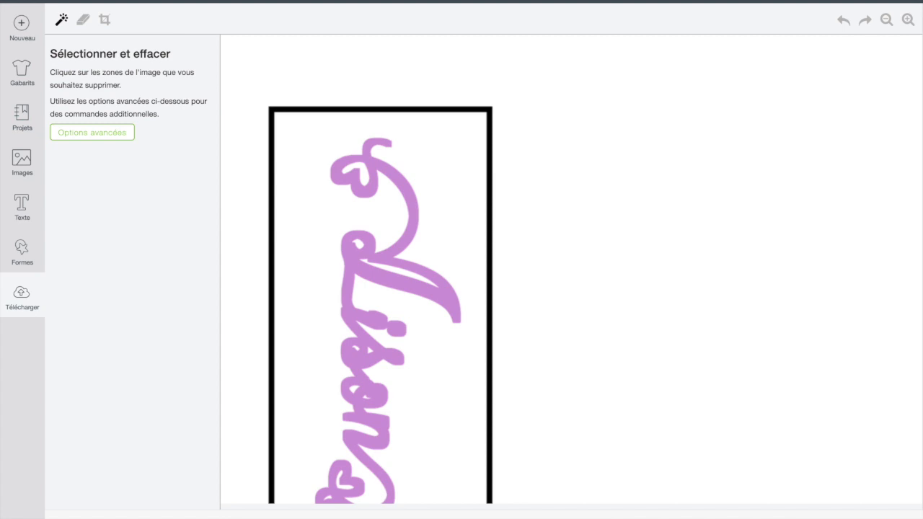
pyautogui.click(490, 132)
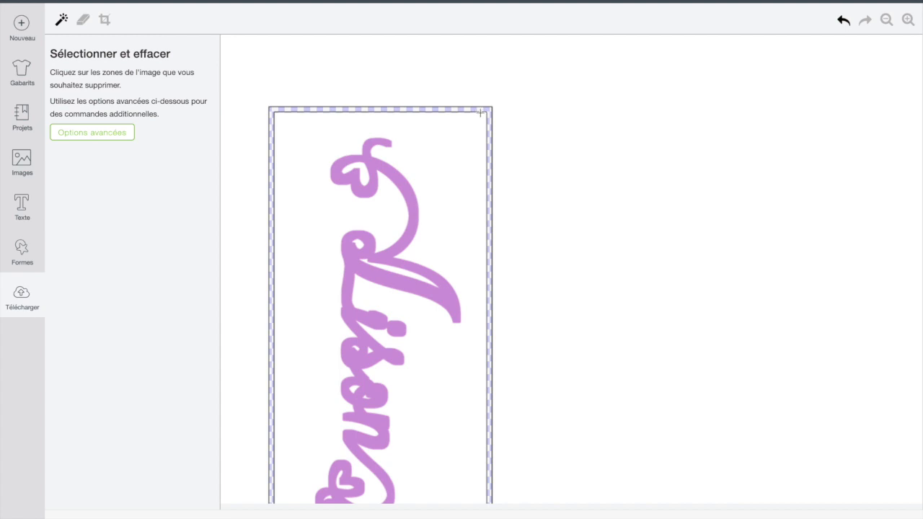
pyautogui.click(476, 123)
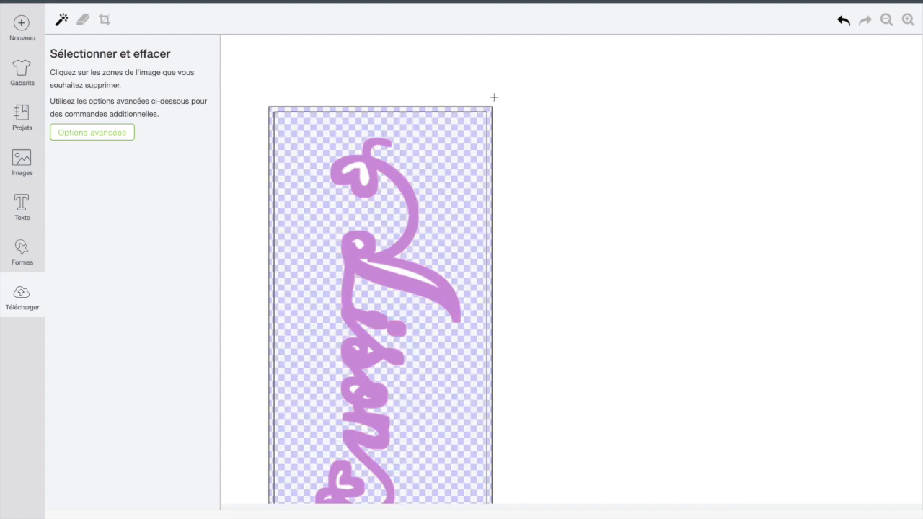
pyautogui.click(495, 97)
pyautogui.click(491, 107)
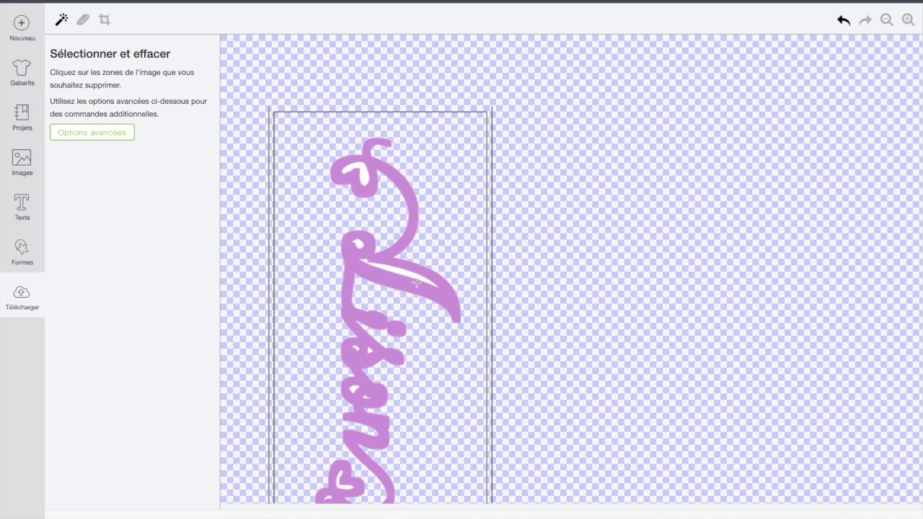
# Step: Keep the inner areas of the lettering filled and save the cleaned image as a cut image named Untitled
pyautogui.scroll(-5, 411, 279)
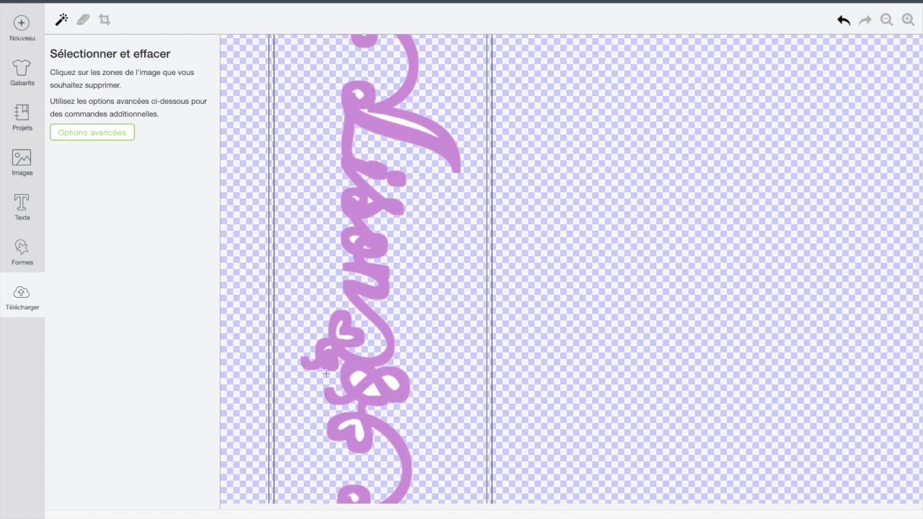
pyautogui.scroll(-4, 386, 384)
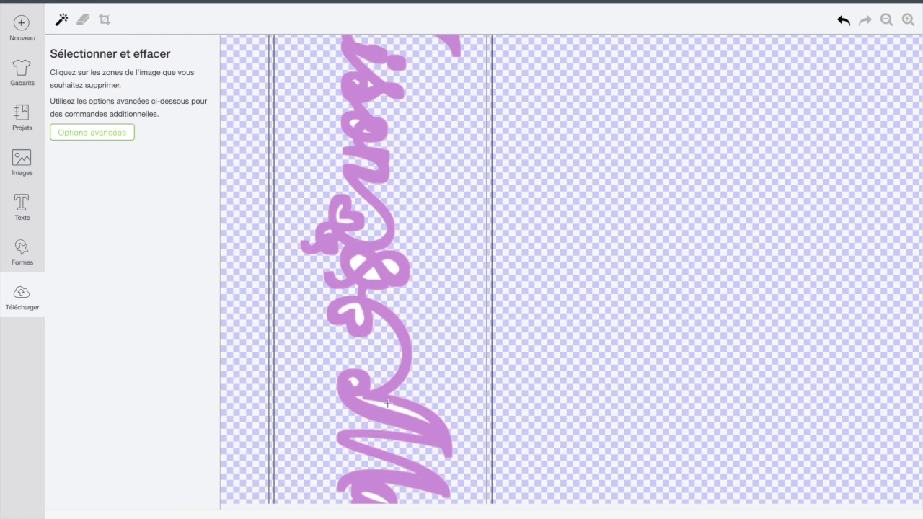
pyautogui.scroll(-10, 388, 404)
pyautogui.scroll(5, 388, 404)
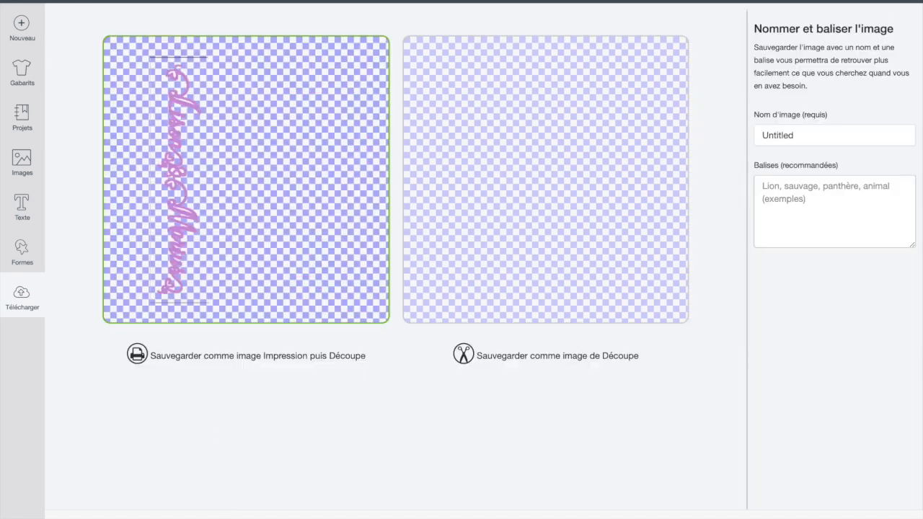
pyautogui.click(596, 280)
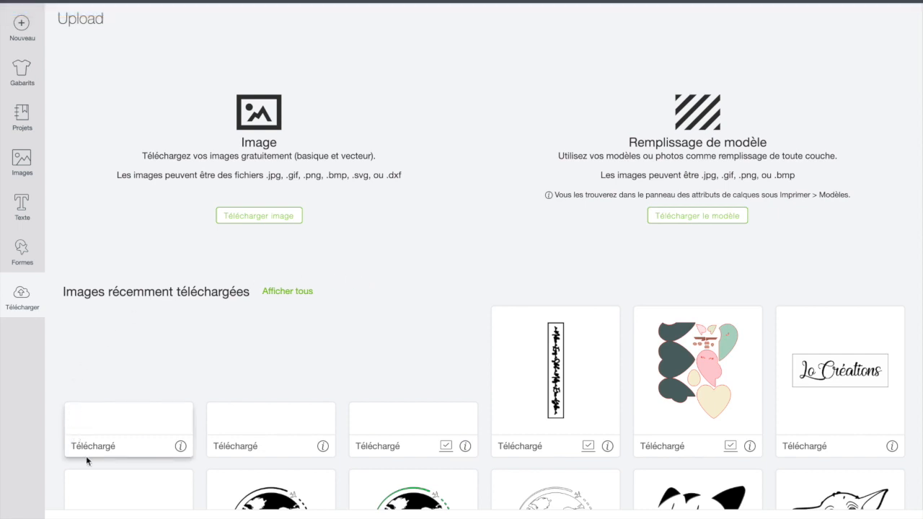
# Step: Insert the newly uploaded Untitled image on the canvas and move it to the empty area below the other lettering
pyautogui.click(119, 421)
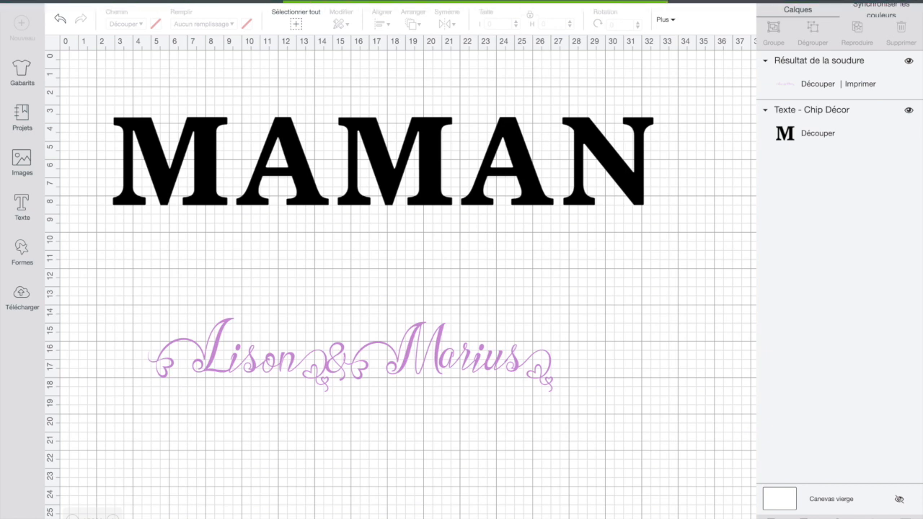
pyautogui.scroll(-2, 704, 439)
pyautogui.scroll(1, 704, 436)
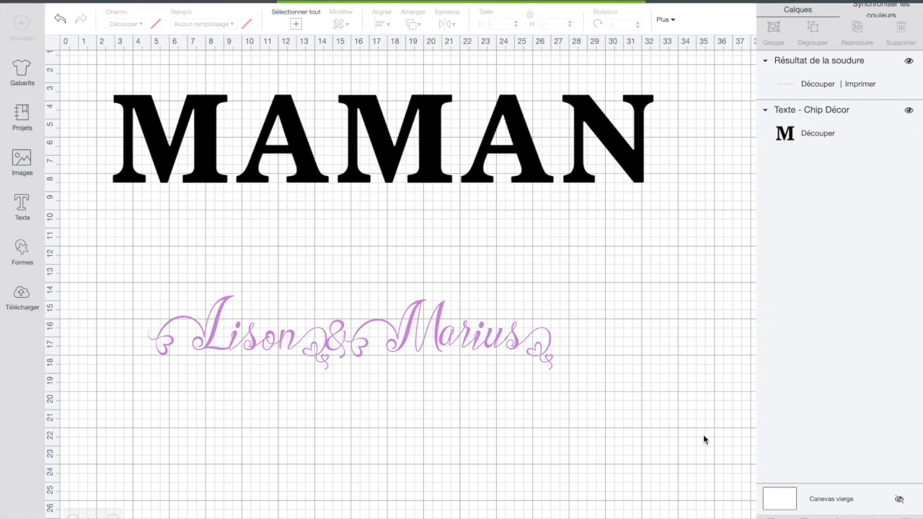
pyautogui.scroll(-3, 704, 440)
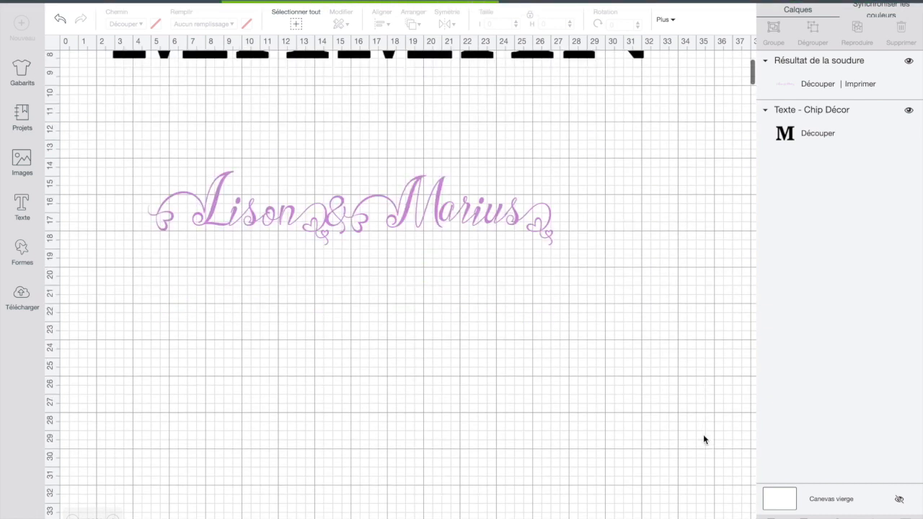
pyautogui.scroll(4, 704, 439)
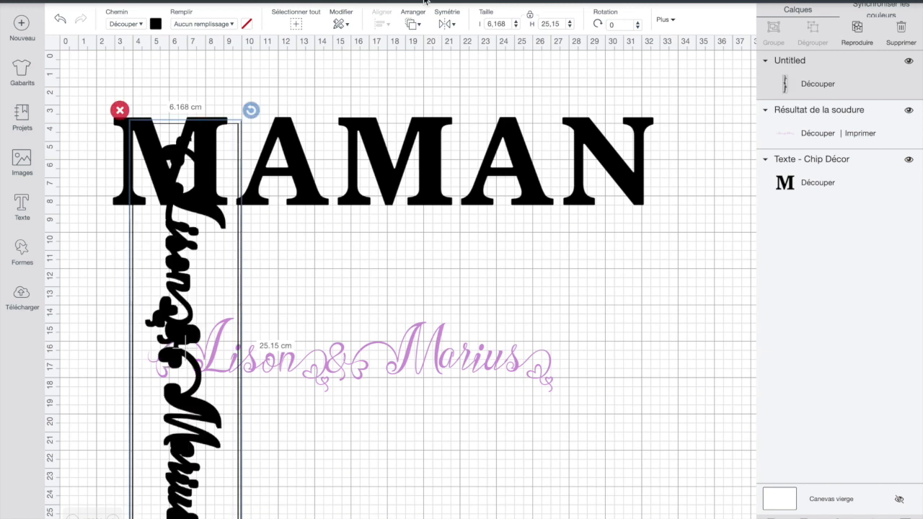
pyautogui.moveTo(233, 269); pyautogui.dragTo(403, 518)
pyautogui.scroll(-10, 401, 285)
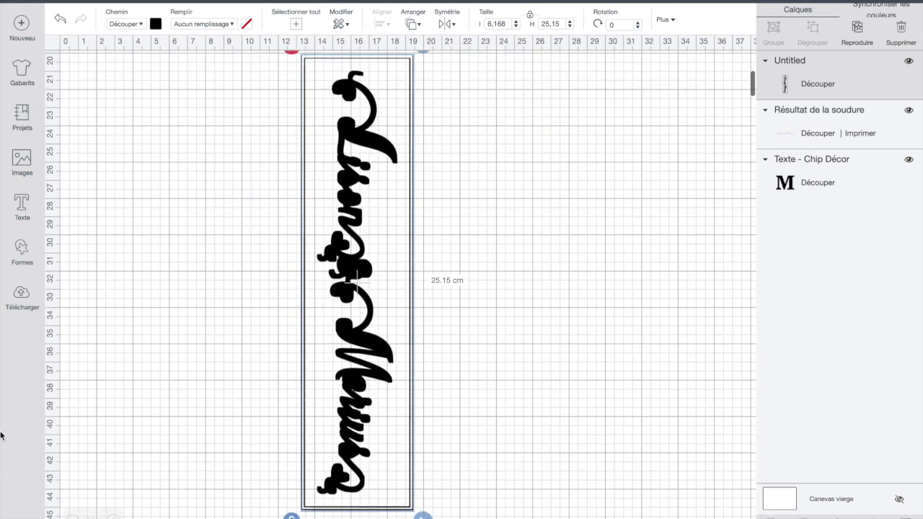
# Step: Add a square and reshape it into a narrow vertical strip, about 0.7 by 8 cm, over the frame's left edge
pyautogui.click(22, 248)
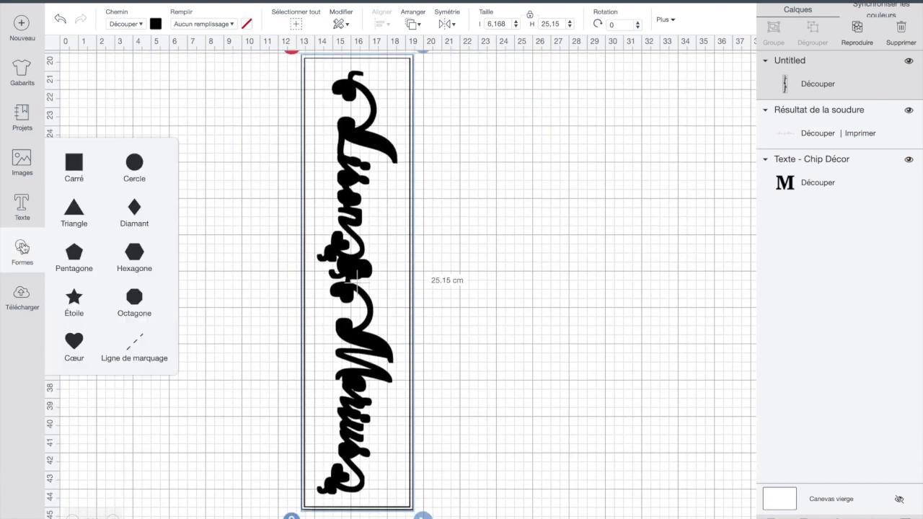
pyautogui.click(76, 164)
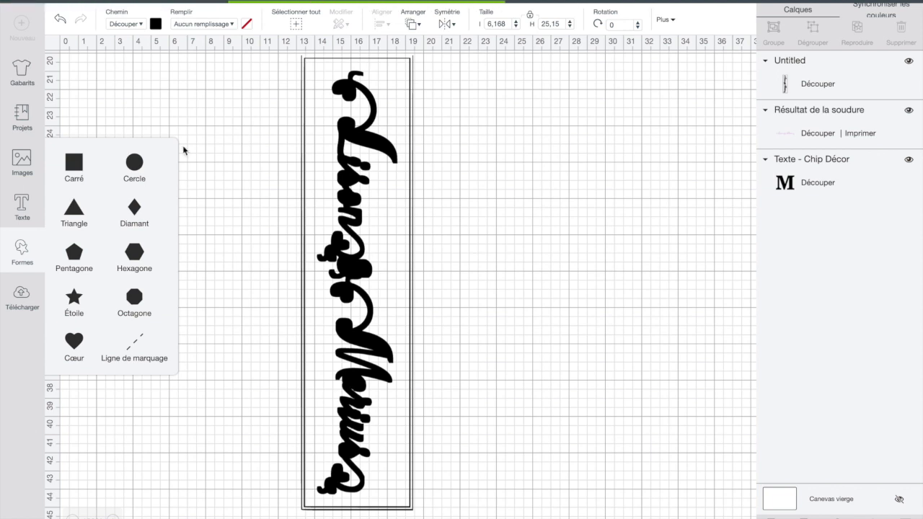
pyautogui.click(217, 237)
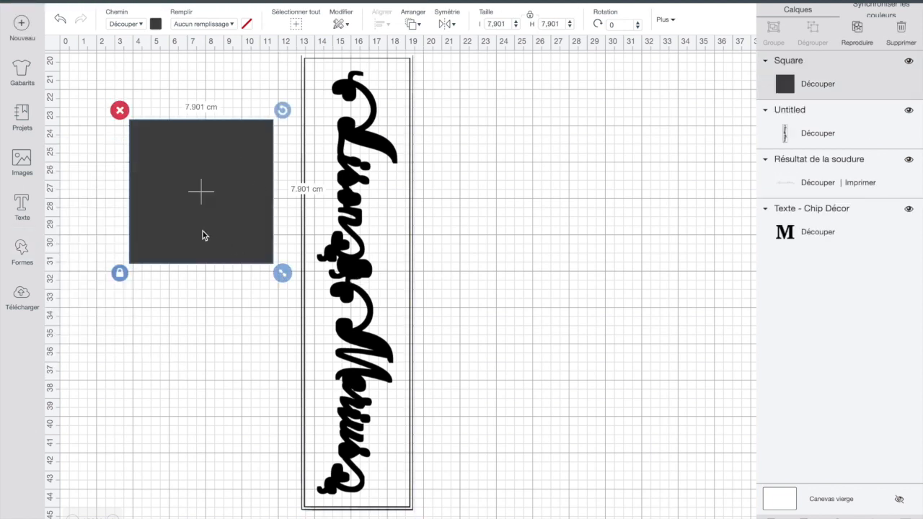
pyautogui.moveTo(283, 274); pyautogui.dragTo(296, 180)
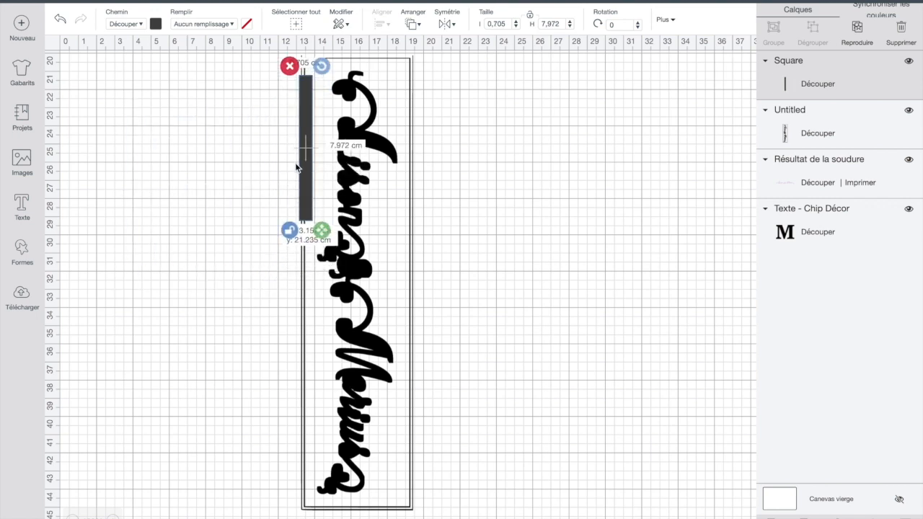
# Step: Widen the strip to about 1.1 cm and extend it to about 25.7 cm so it covers the frame's whole left edge
pyautogui.scroll(3, 295, 168)
pyautogui.moveTo(297, 147); pyautogui.dragTo(298, 137)
pyautogui.moveTo(315, 260); pyautogui.dragTo(322, 452)
pyautogui.scroll(-10, 285, 340)
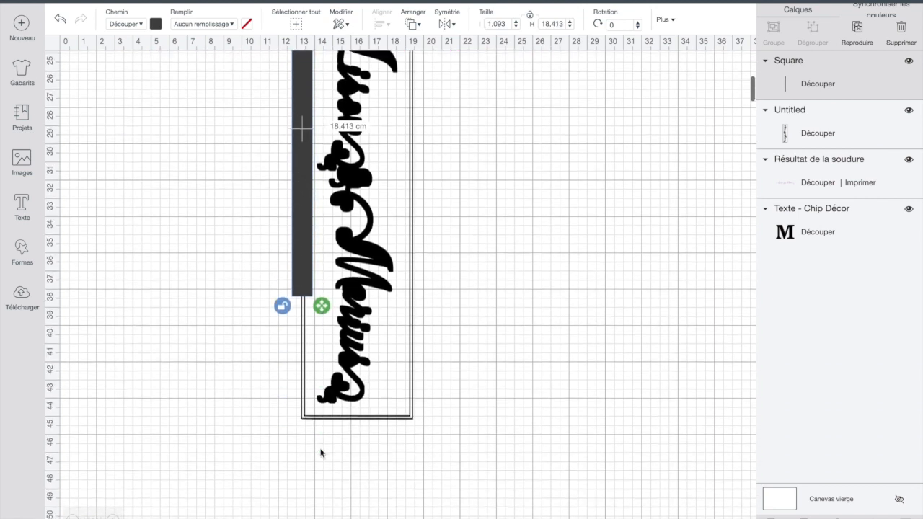
pyautogui.moveTo(303, 259); pyautogui.dragTo(301, 185)
pyautogui.scroll(3, 305, 381)
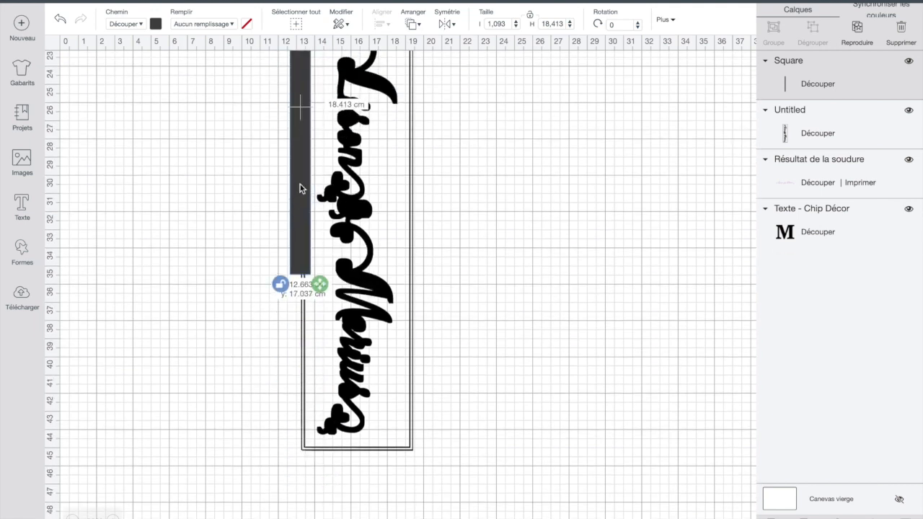
pyautogui.scroll(10, 301, 185)
pyautogui.moveTo(305, 287); pyautogui.dragTo(320, 454)
pyautogui.scroll(-1, 302, 331)
pyautogui.scroll(-10, 303, 334)
# Step: Slice the framed lettering with the strip and delete the strip and the cut-off pieces of the left frame edge
pyautogui.moveTo(196, 366); pyautogui.dragTo(449, 361)
pyautogui.click(774, 517)
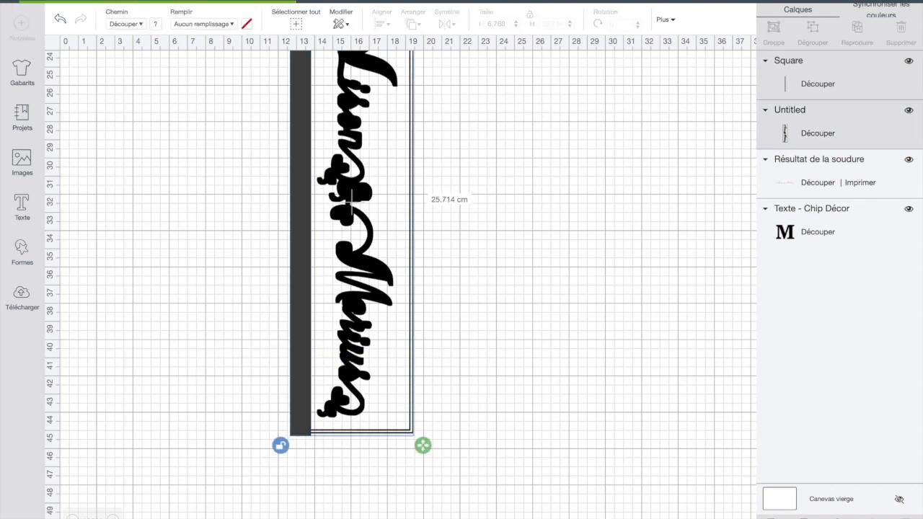
pyautogui.moveTo(296, 293); pyautogui.dragTo(275, 316)
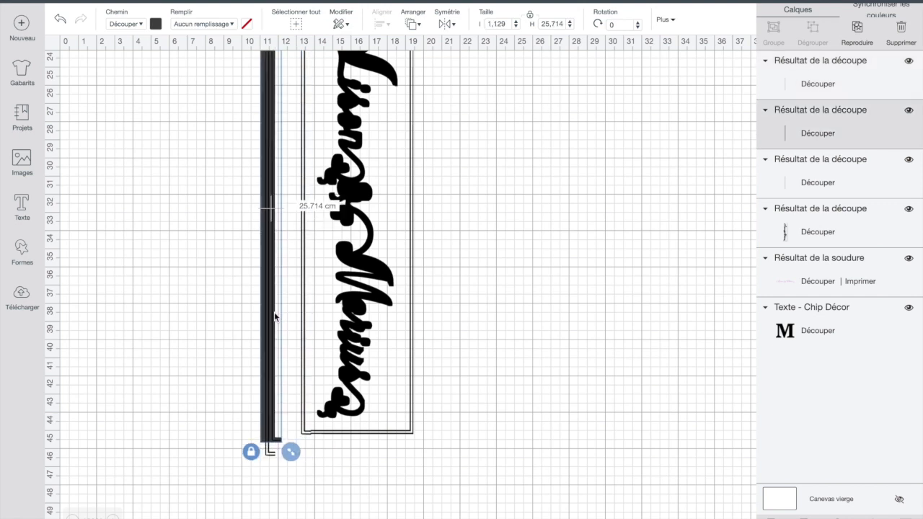
pyautogui.scroll(5, 231, 260)
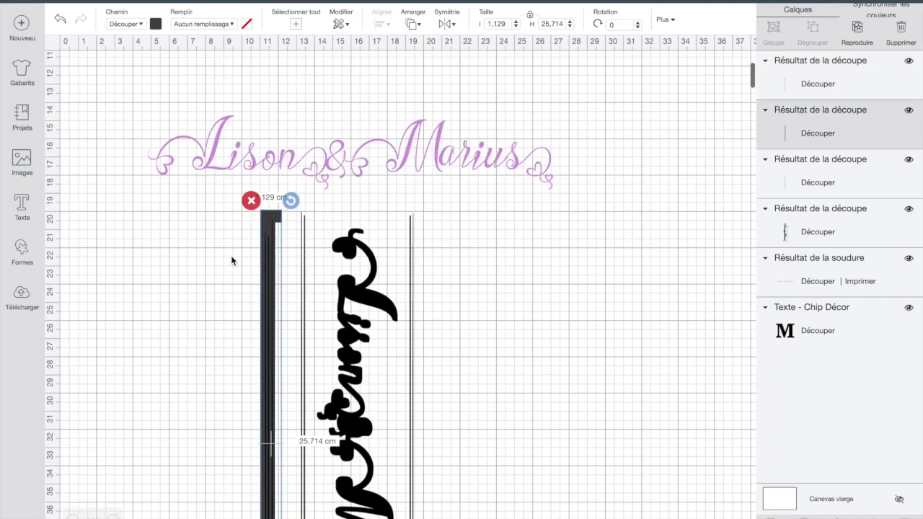
pyautogui.click(252, 200)
pyautogui.click(268, 249)
pyautogui.click(256, 222)
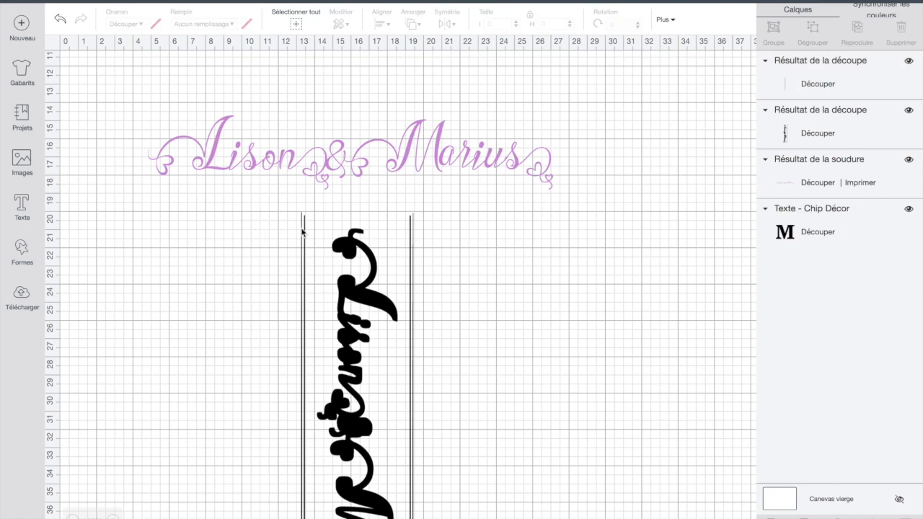
pyautogui.click(305, 233)
pyautogui.click(290, 201)
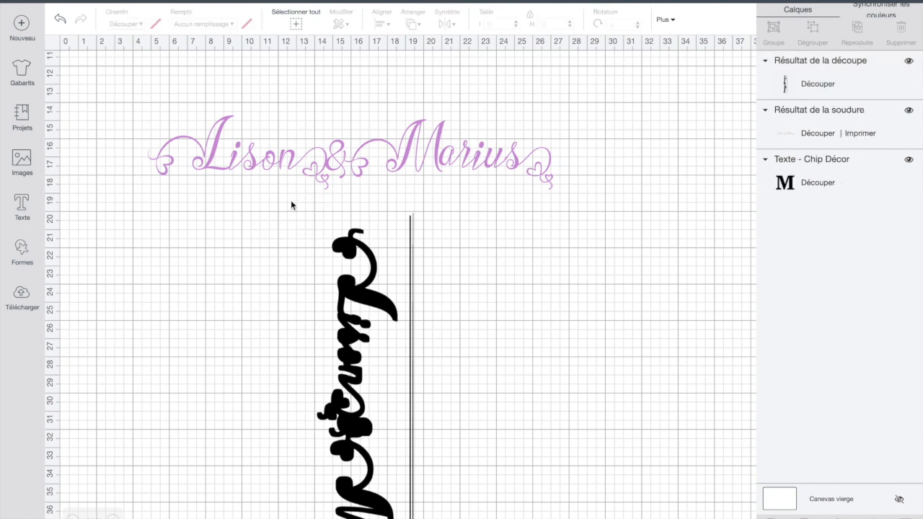
# Step: Add a second square and stretch it to about 6.8 by 26.6 cm over the frame's entire right edge
pyautogui.scroll(-3, 414, 256)
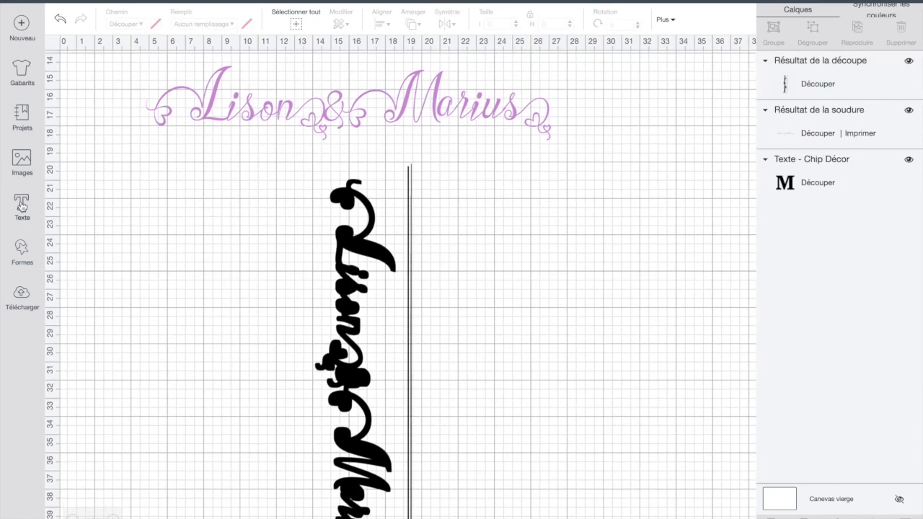
pyautogui.click(22, 249)
pyautogui.click(75, 165)
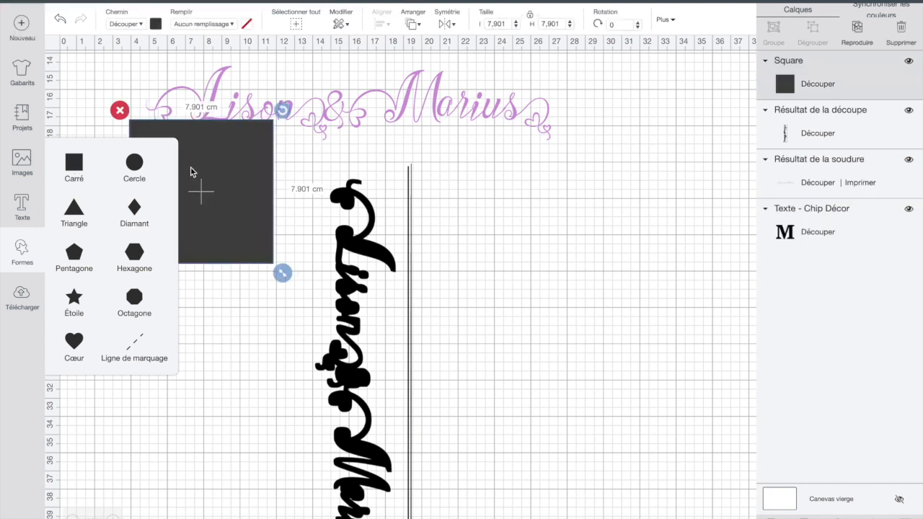
pyautogui.moveTo(213, 178); pyautogui.dragTo(474, 210)
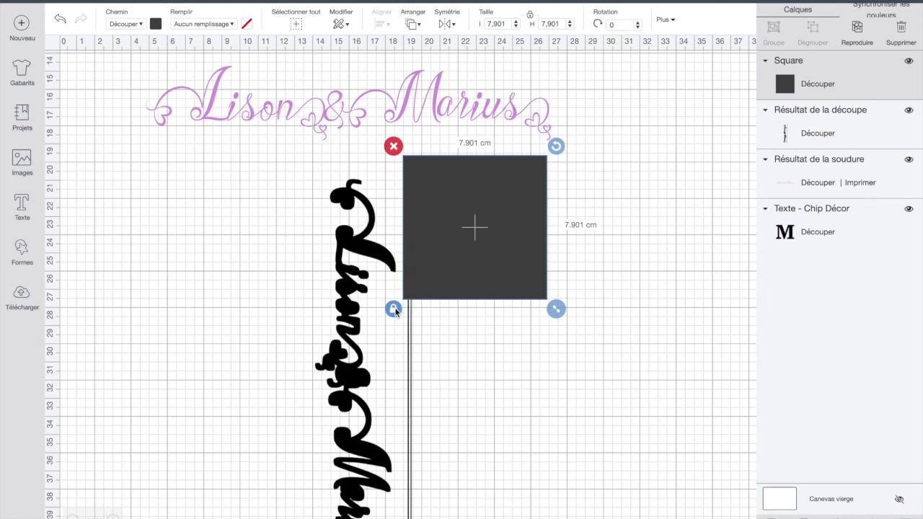
pyautogui.moveTo(431, 291); pyautogui.dragTo(428, 291)
pyautogui.scroll(-5, 428, 288)
pyautogui.moveTo(551, 142); pyautogui.dragTo(532, 434)
pyautogui.moveTo(532, 475); pyautogui.dragTo(533, 485)
# Step: Slice the lettering with the tall rectangle and delete the rectangle and the cut-off pieces of the right frame edge
pyautogui.moveTo(576, 376); pyautogui.dragTo(296, 439)
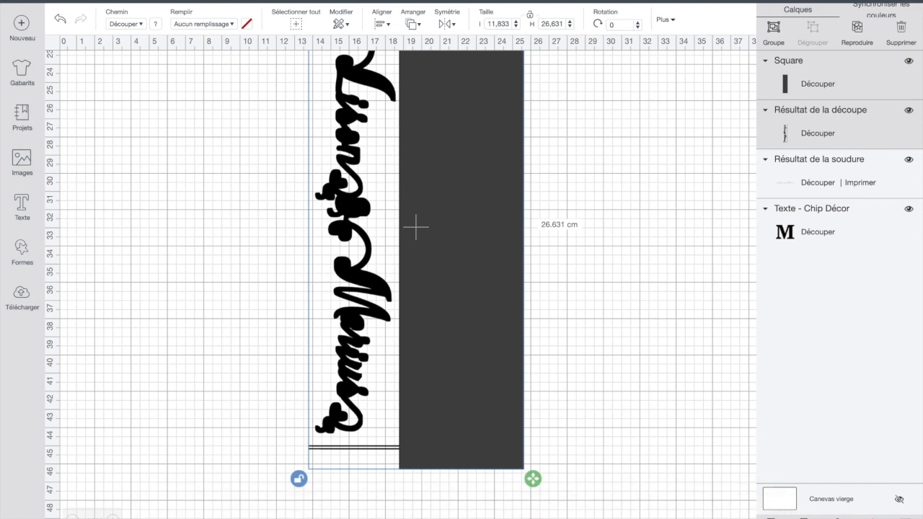
pyautogui.moveTo(488, 335); pyautogui.dragTo(523, 395)
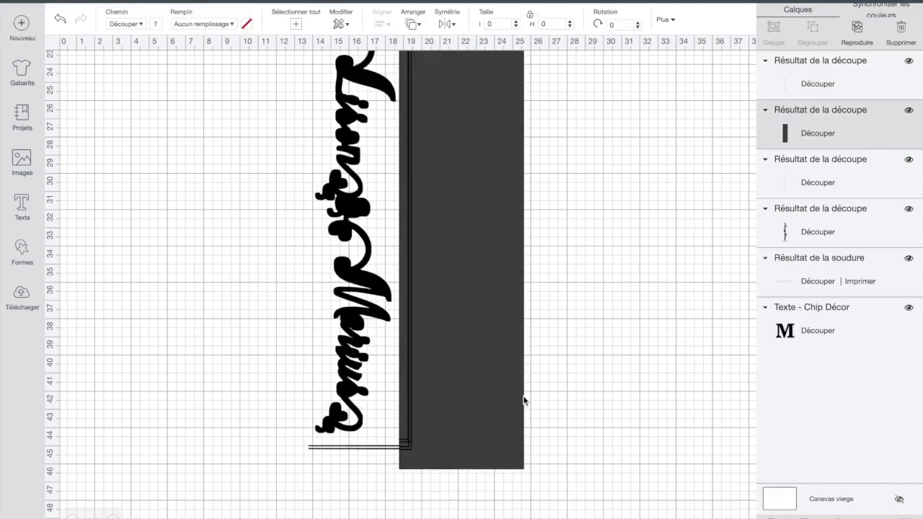
pyautogui.scroll(4, 523, 396)
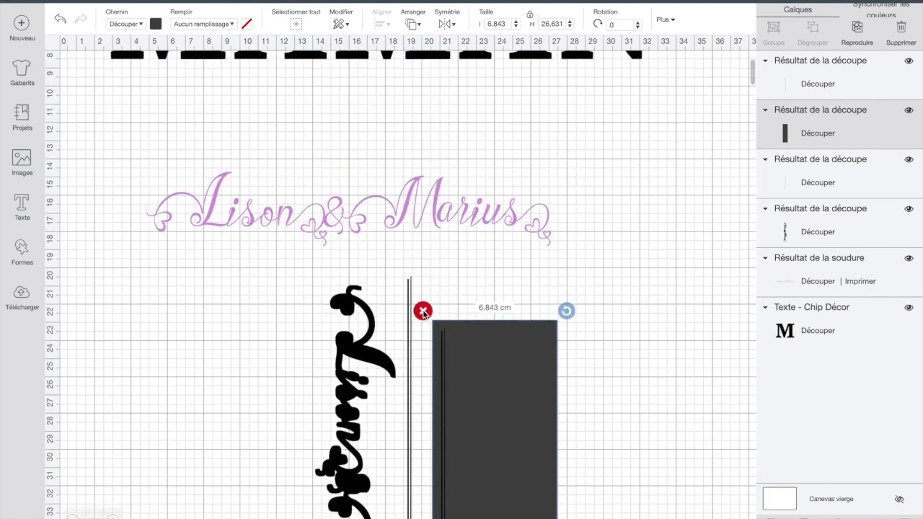
pyautogui.click(422, 311)
pyautogui.click(432, 308)
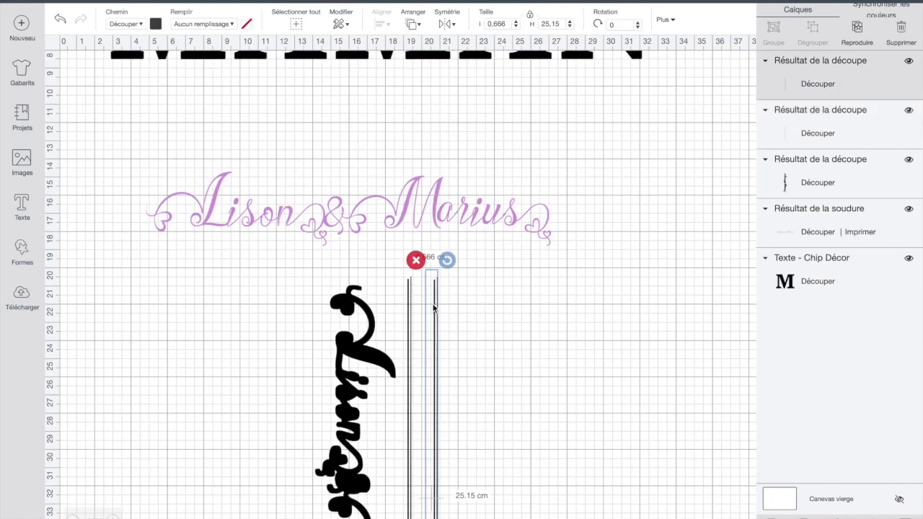
pyautogui.click(415, 261)
pyautogui.moveTo(405, 287); pyautogui.dragTo(430, 292)
pyautogui.click(416, 265)
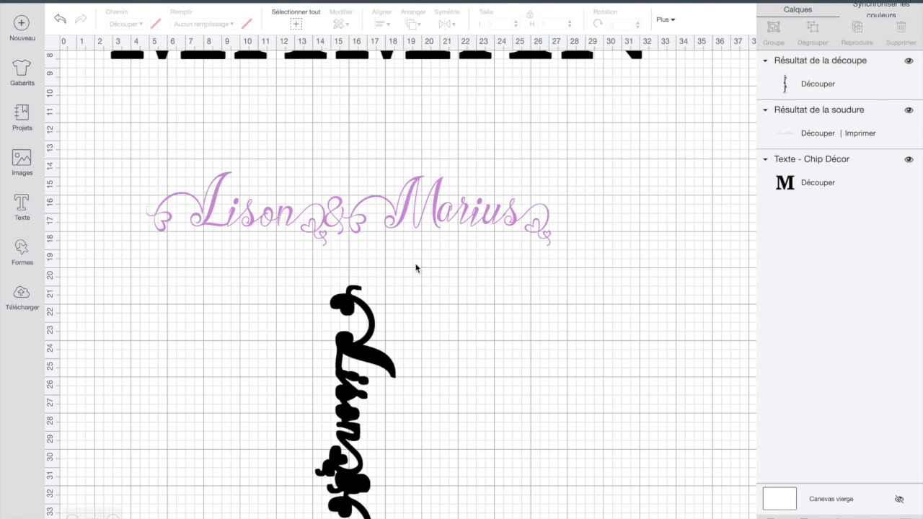
# Step: Add another square for cutting away the double frame line remaining below the lettering
pyautogui.scroll(-5, 416, 268)
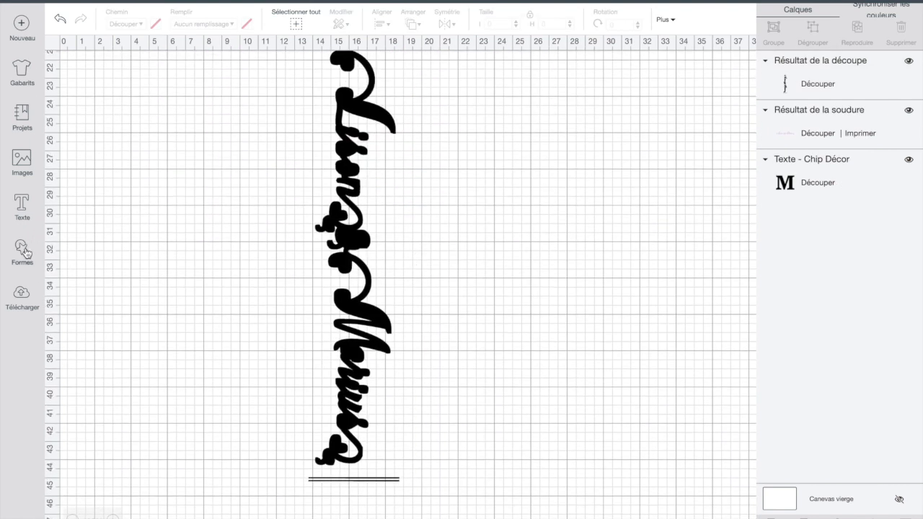
pyautogui.click(22, 249)
pyautogui.click(70, 164)
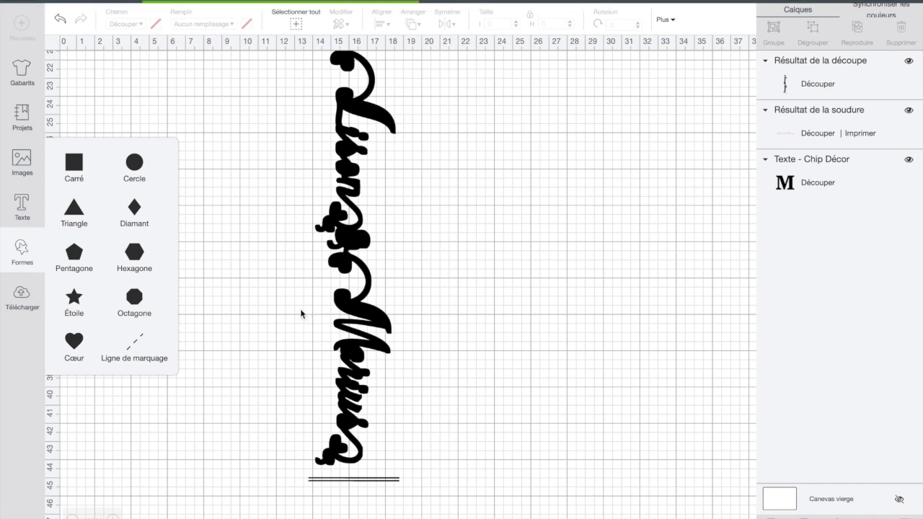
pyautogui.scroll(-3, 301, 314)
pyautogui.scroll(10, 306, 313)
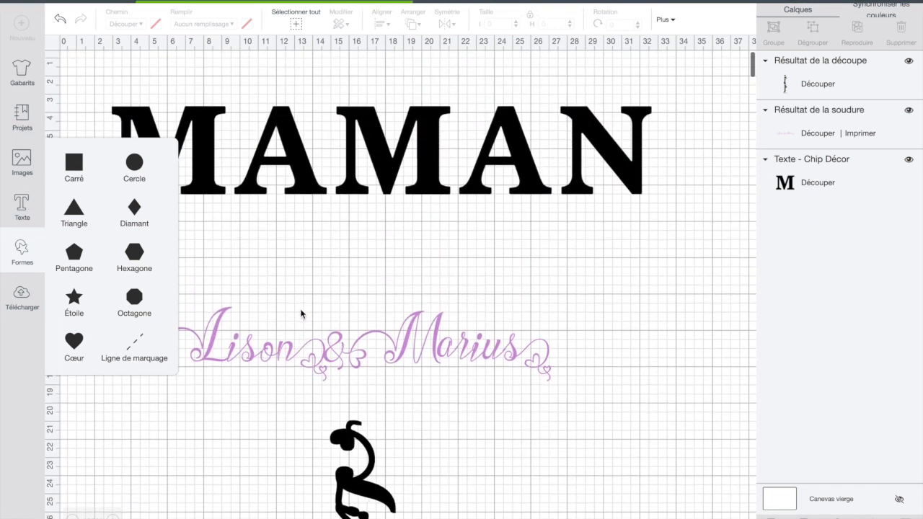
pyautogui.scroll(-3, 305, 313)
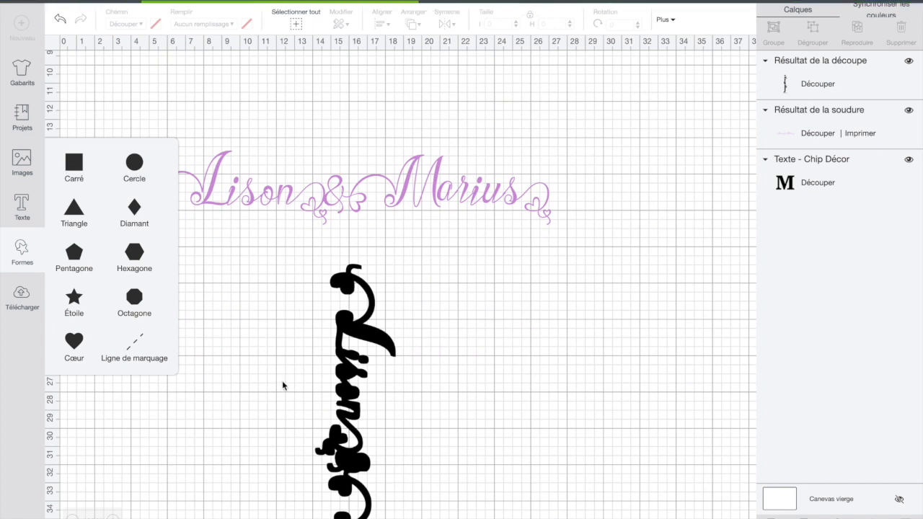
pyautogui.scroll(-1, 283, 383)
pyautogui.scroll(-10, 282, 380)
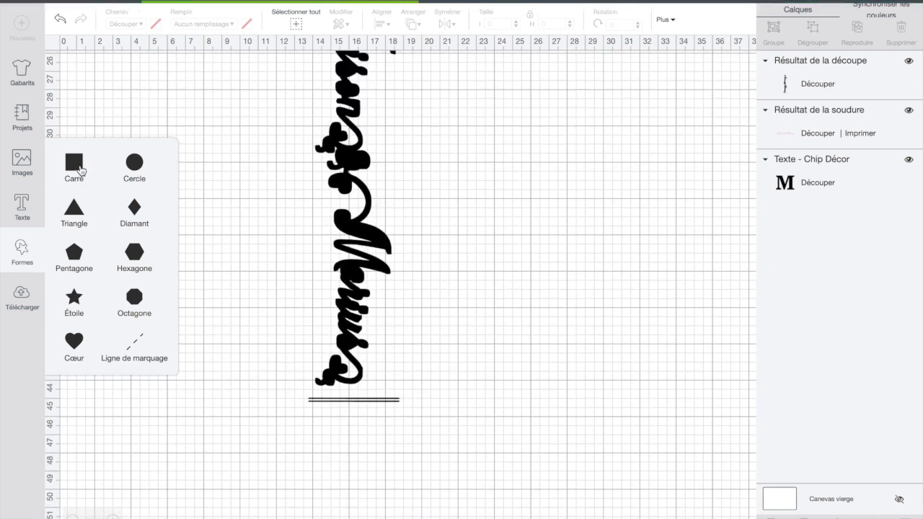
pyautogui.click(207, 333)
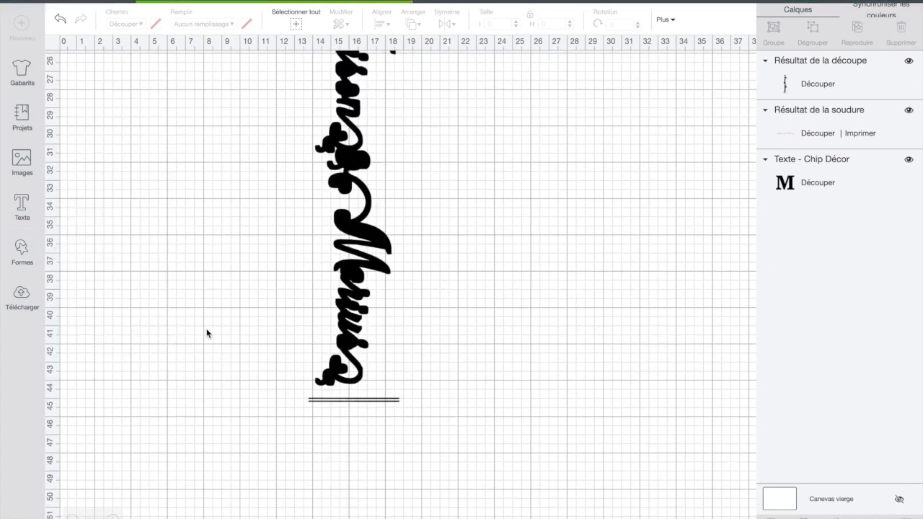
pyautogui.scroll(7, 207, 333)
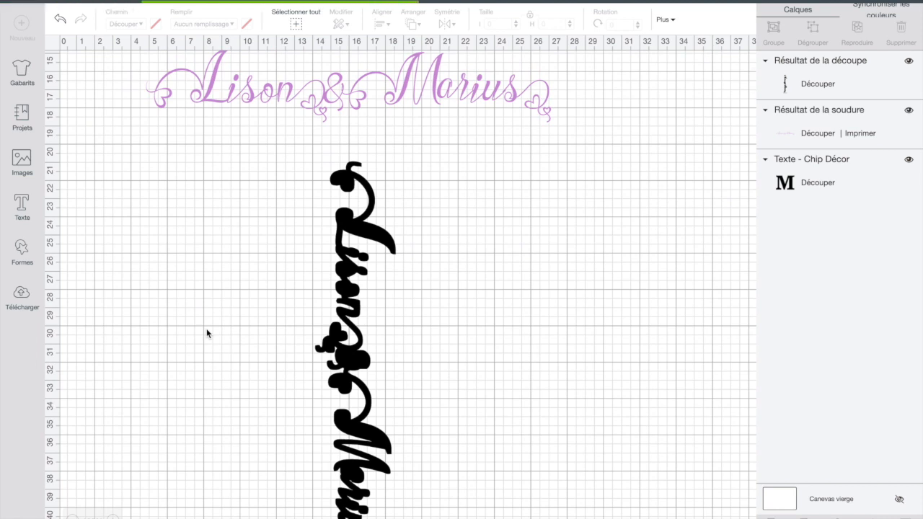
# Step: Rotate the black lettering together with the new squares to about 270° so it reads horizontally, and place them below the purple lettering
pyautogui.click(354, 224)
pyautogui.moveTo(421, 153); pyautogui.dragTo(121, 339)
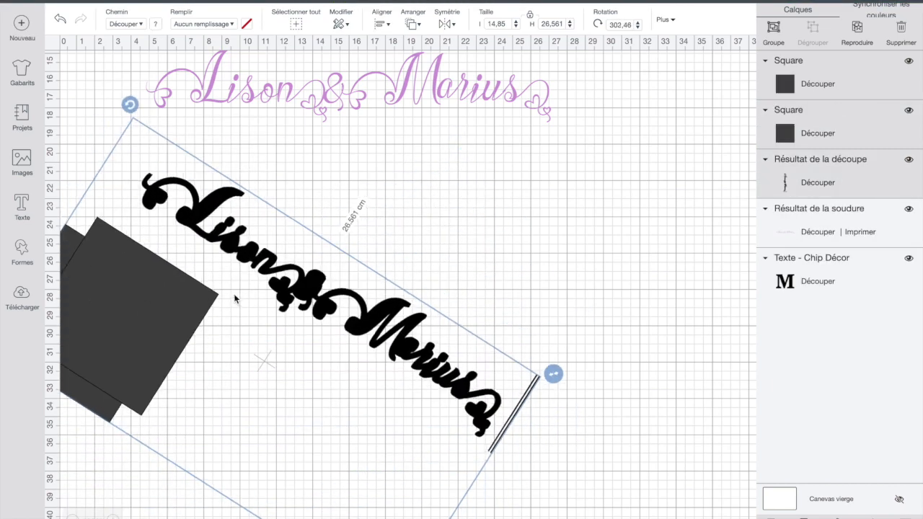
pyautogui.moveTo(214, 300); pyautogui.dragTo(207, 325)
pyautogui.moveTo(119, 412); pyautogui.dragTo(270, 344)
pyautogui.moveTo(373, 353); pyautogui.dragTo(261, 382)
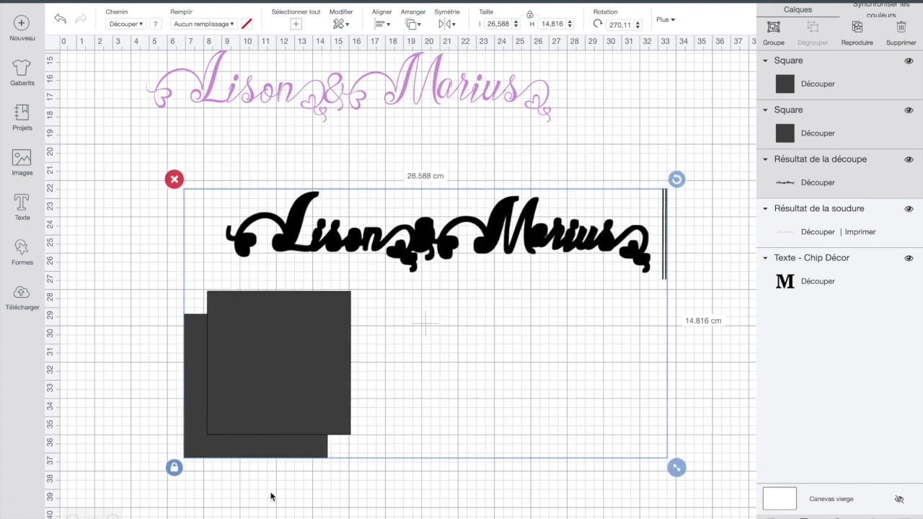
# Step: Delete the extra square and move the other one over the double frame line at the end of the lettering
pyautogui.click(270, 496)
pyautogui.click(291, 359)
pyautogui.click(198, 280)
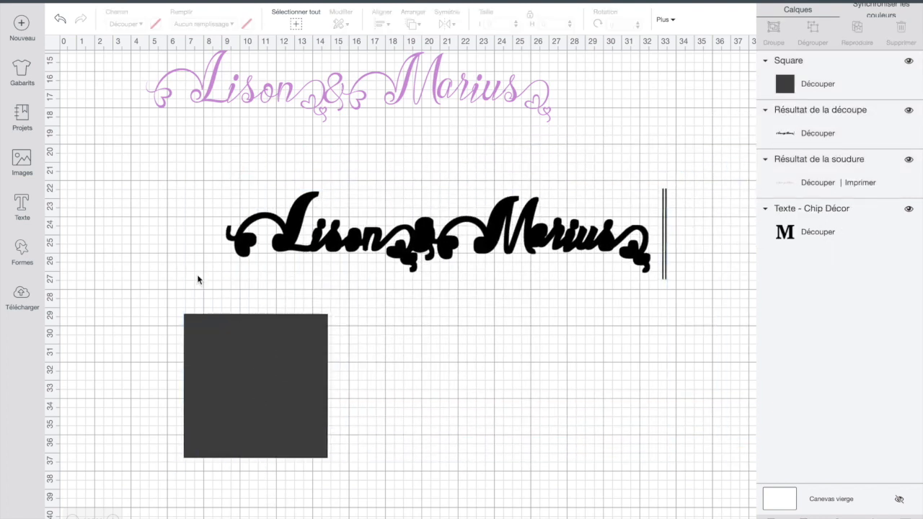
pyautogui.moveTo(206, 361); pyautogui.dragTo(677, 209)
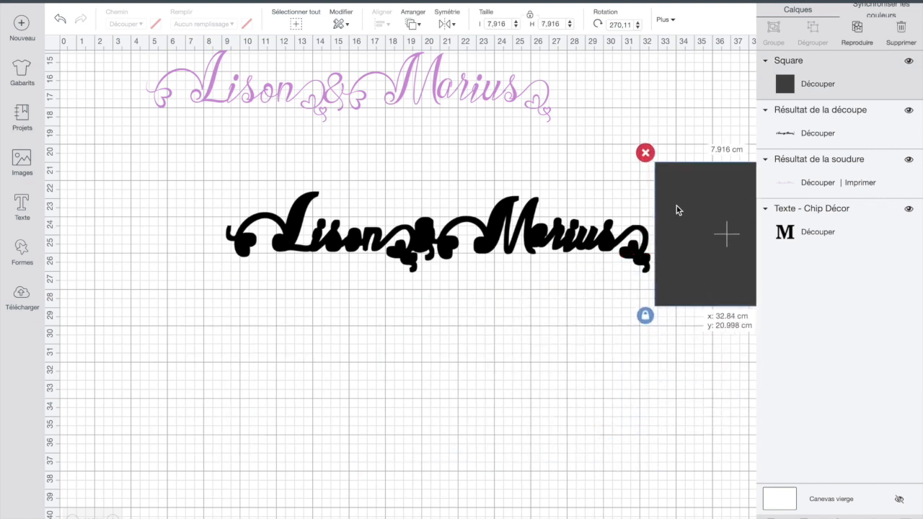
# Step: Slice the black lettering with the square and delete the square and the cut-off double frame line
pyautogui.moveTo(543, 163); pyautogui.dragTo(718, 263)
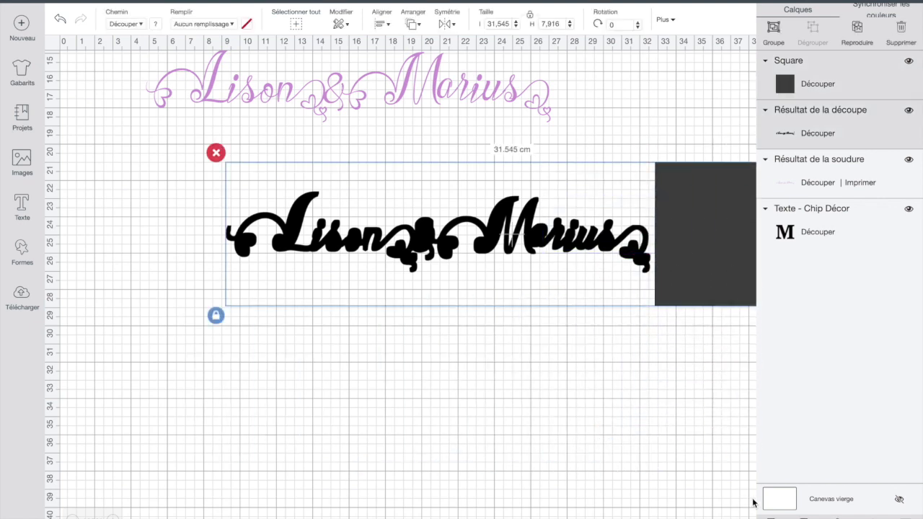
pyautogui.click(771, 518)
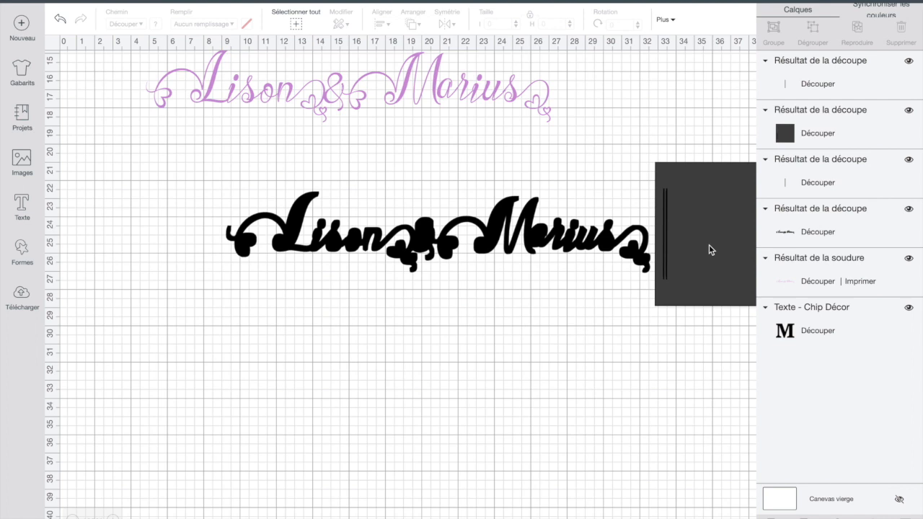
pyautogui.moveTo(709, 244); pyautogui.dragTo(675, 179)
pyautogui.click(645, 154)
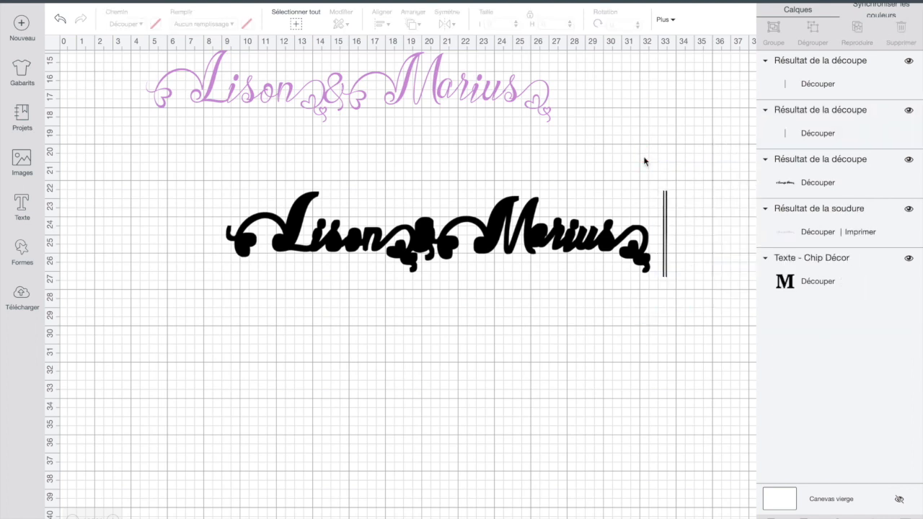
pyautogui.click(665, 197)
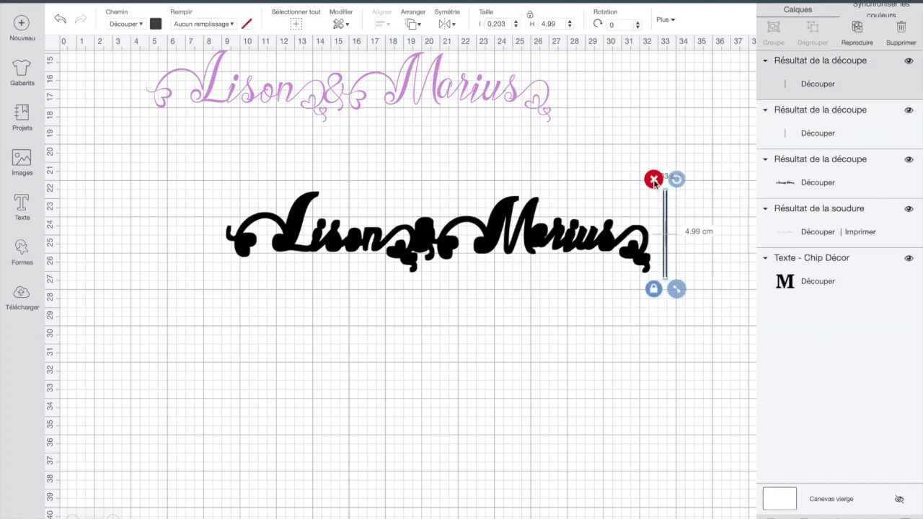
pyautogui.click(653, 179)
pyautogui.click(666, 202)
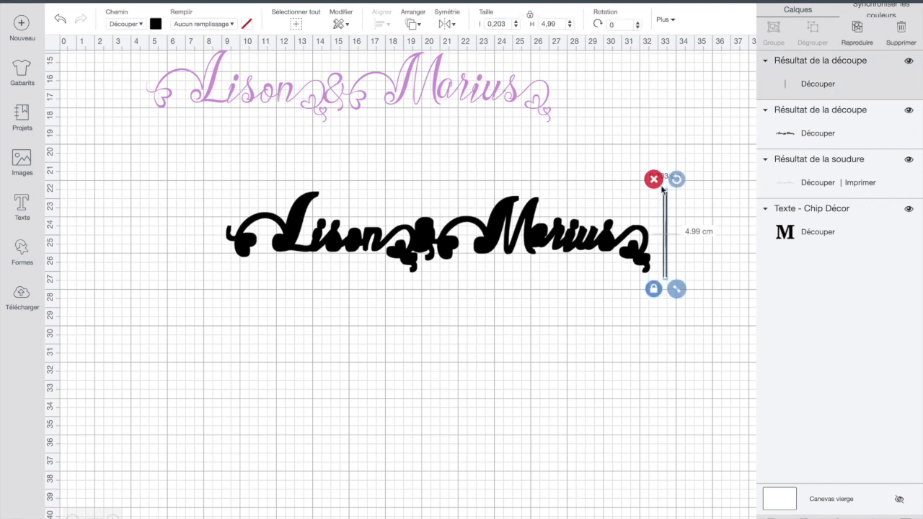
pyautogui.click(655, 178)
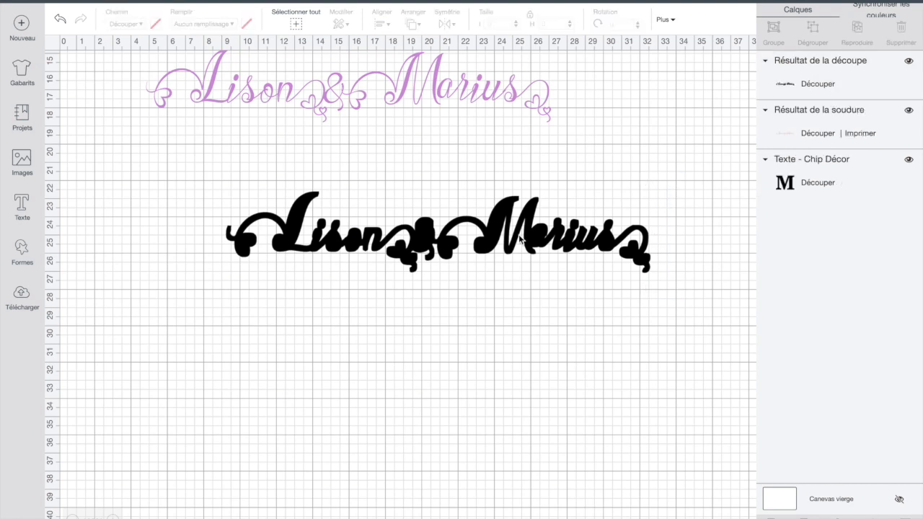
# Step: Move the black lettering up beneath the purple one, lay the purple lettering over it and bring it forward
pyautogui.moveTo(502, 220); pyautogui.dragTo(408, 150)
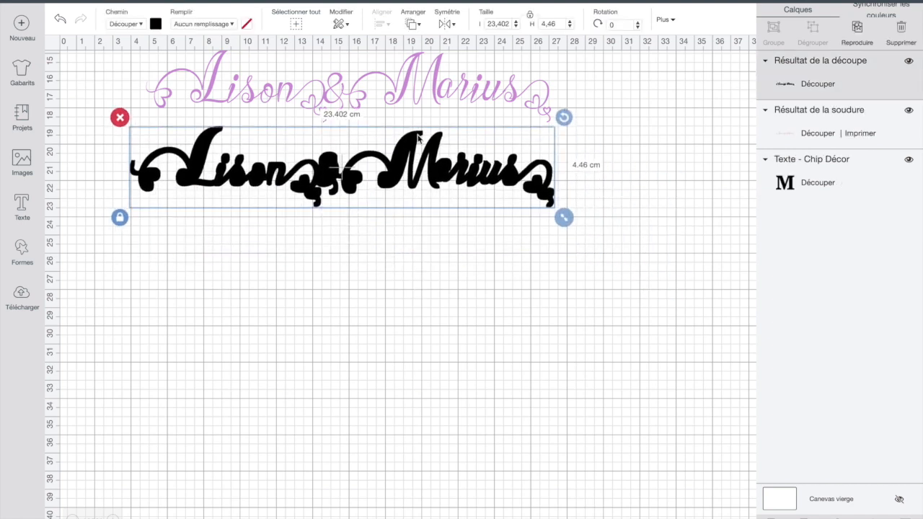
pyautogui.click(434, 82)
pyautogui.moveTo(433, 81); pyautogui.dragTo(430, 176)
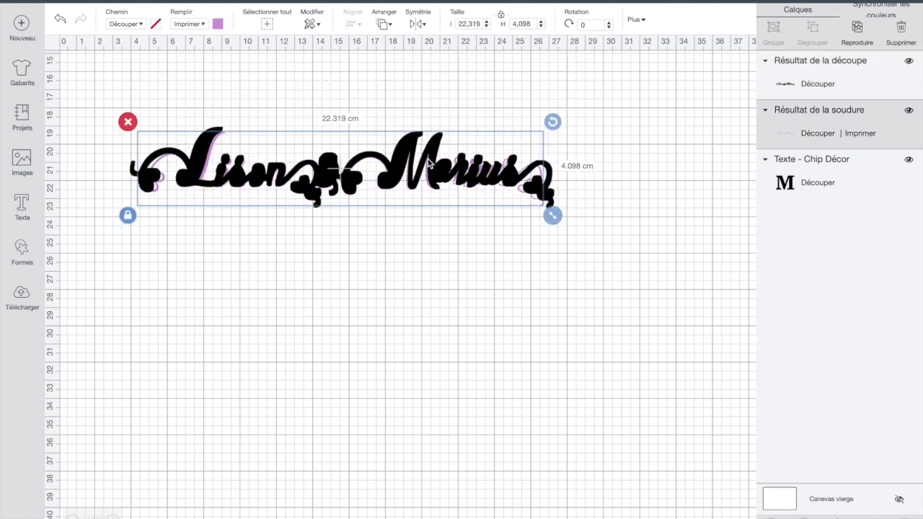
pyautogui.click(379, 24)
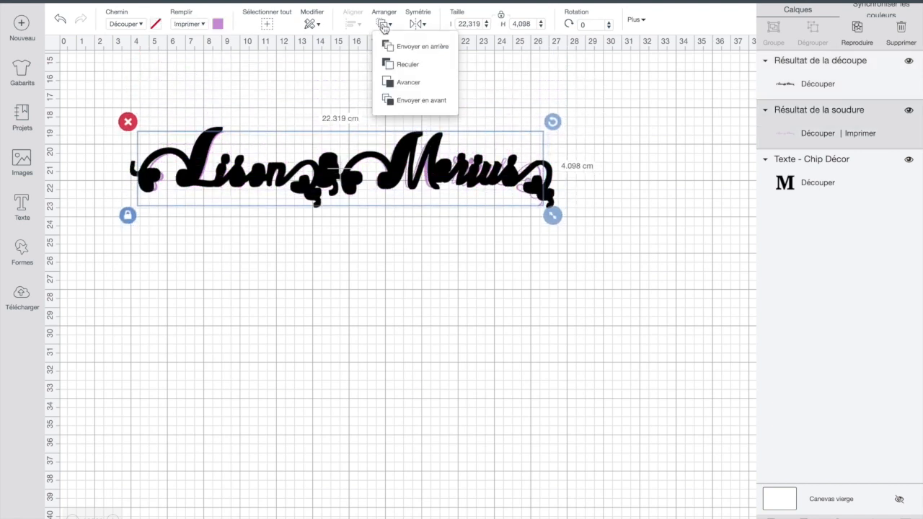
pyautogui.click(400, 85)
# Step: Change the purple lettering's print fill colour to white
pyautogui.click(218, 25)
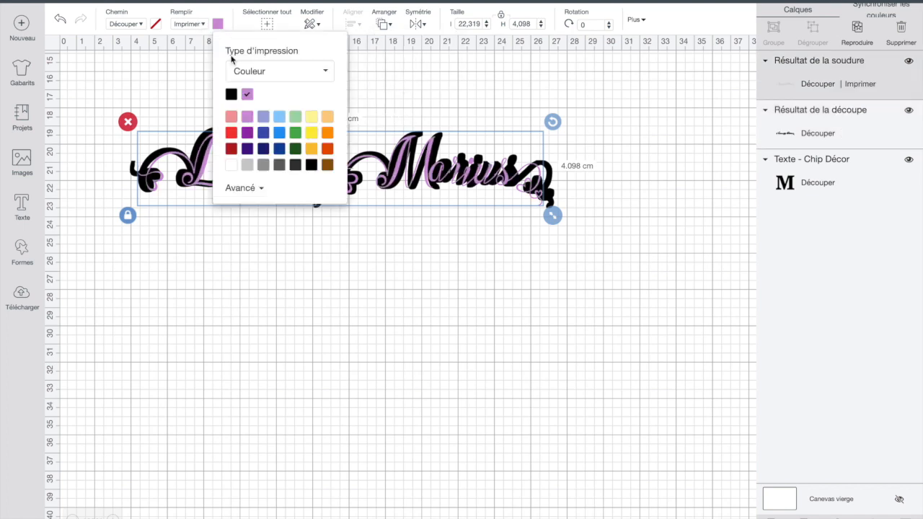
pyautogui.click(232, 165)
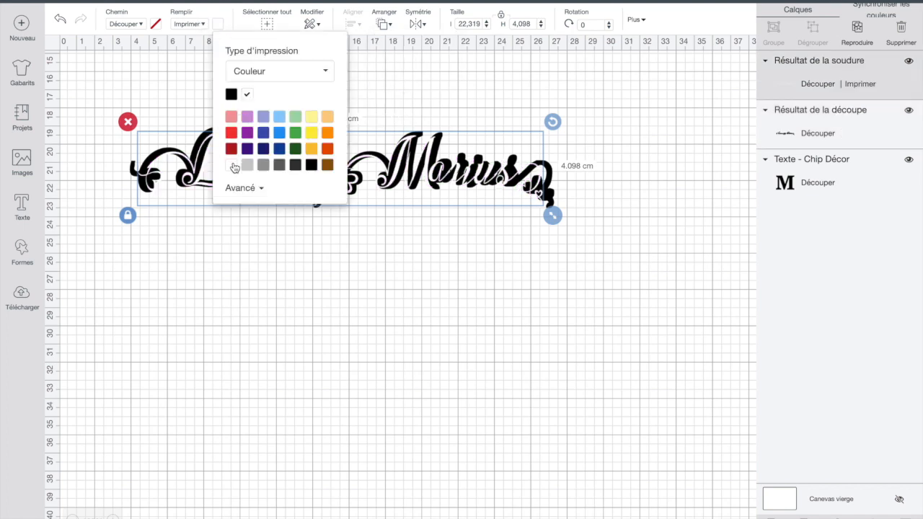
pyautogui.click(374, 288)
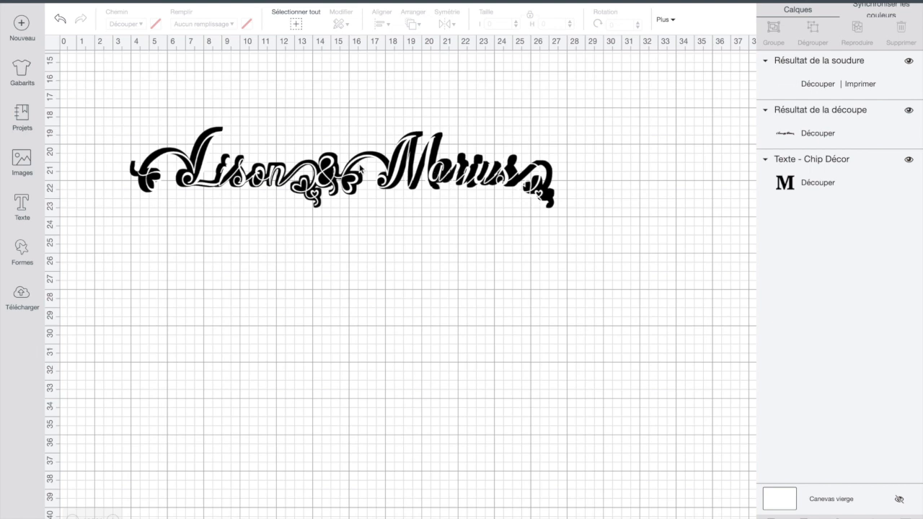
# Step: Align the white lettering inside the black outline and scale the outline down to about 22.49 × 4.29 cm so it follows the strokes evenly
pyautogui.moveTo(349, 171); pyautogui.dragTo(346, 169)
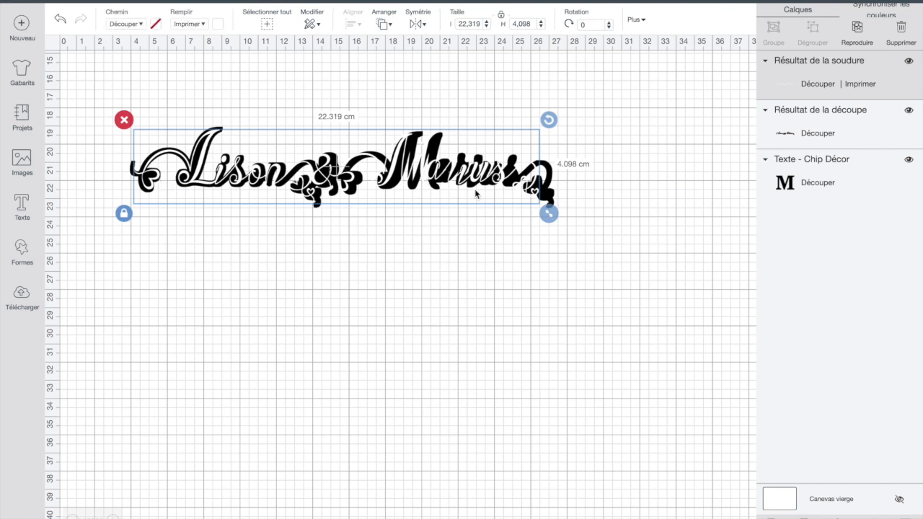
pyautogui.click(550, 189)
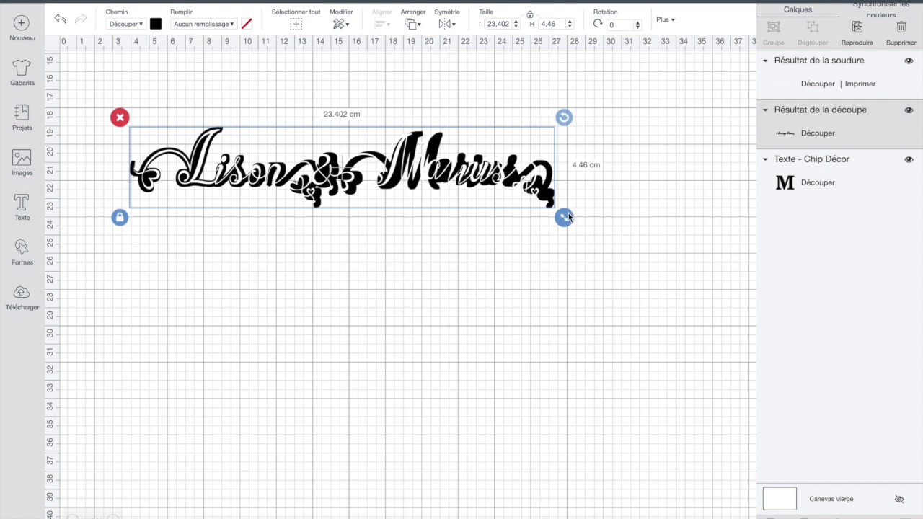
pyautogui.moveTo(565, 220); pyautogui.dragTo(552, 218)
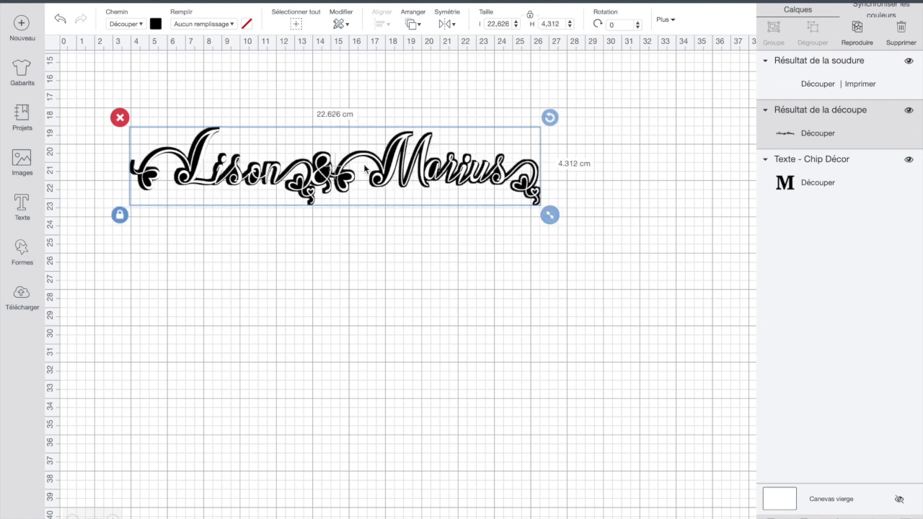
pyautogui.click(391, 177)
pyautogui.moveTo(391, 177); pyautogui.dragTo(388, 179)
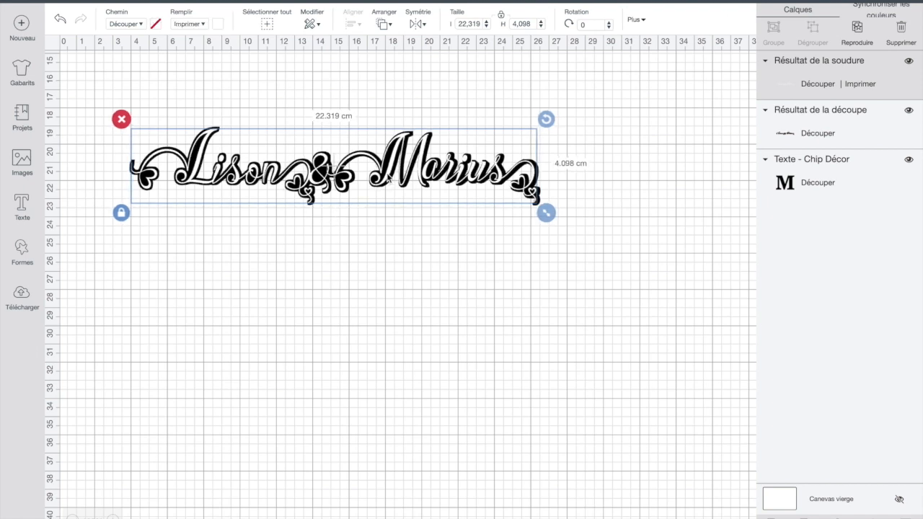
pyautogui.click(538, 195)
pyautogui.moveTo(550, 216); pyautogui.dragTo(547, 215)
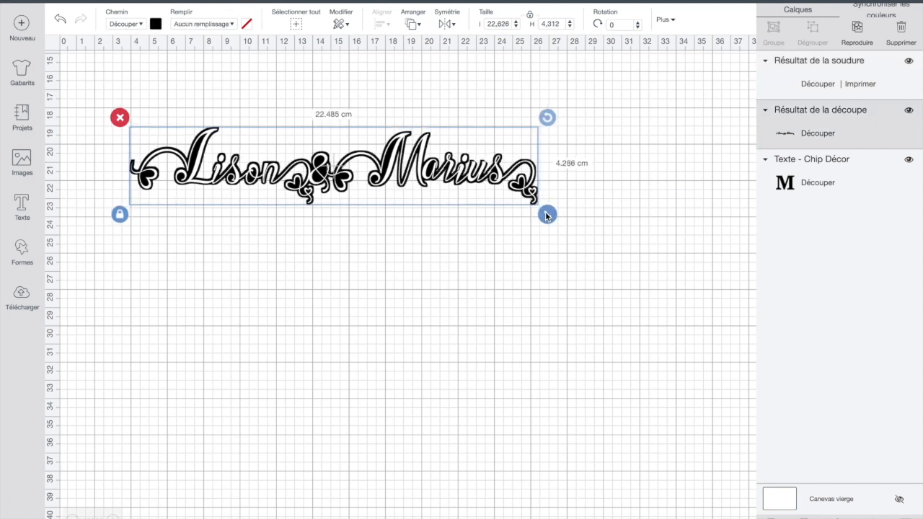
pyautogui.click(387, 298)
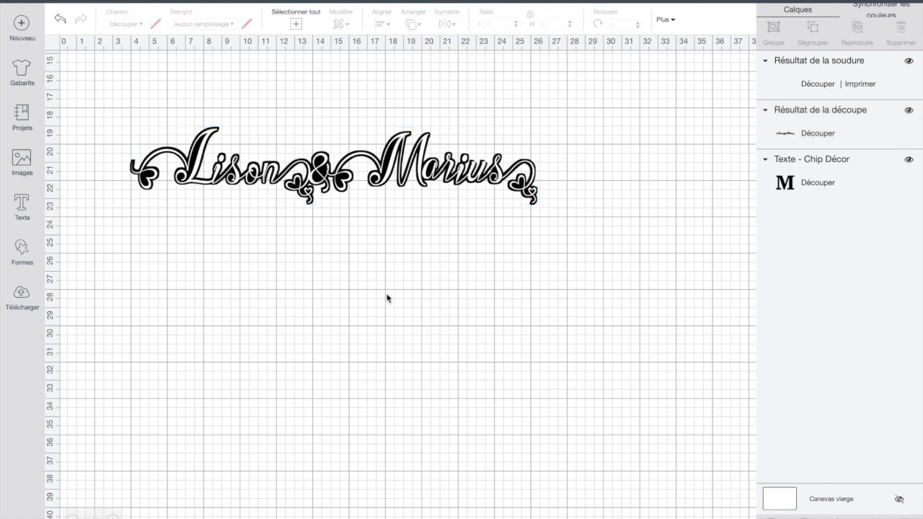
# Step: Group the white lettering with its black outline and place the group over the lower half of MAMAN
pyautogui.moveTo(129, 85); pyautogui.dragTo(561, 284)
pyautogui.scroll(5, 560, 280)
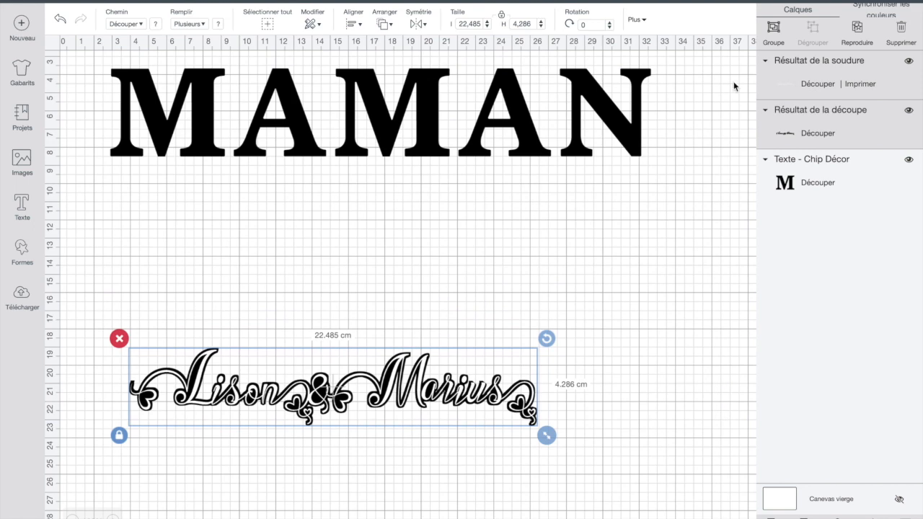
pyautogui.click(773, 30)
pyautogui.moveTo(416, 387); pyautogui.dragTo(471, 92)
pyautogui.moveTo(437, 133)
pyautogui.mouseDown()
pyautogui.moveTo(419, 149)
pyautogui.moveTo(443, 130)
pyautogui.mouseUp()
pyautogui.scroll(3, 451, 225)
# Step: Centre the grouped lettering horizontally on MAMAN and shift it slightly to the left across the letters
pyautogui.moveTo(180, 62); pyautogui.dragTo(552, 313)
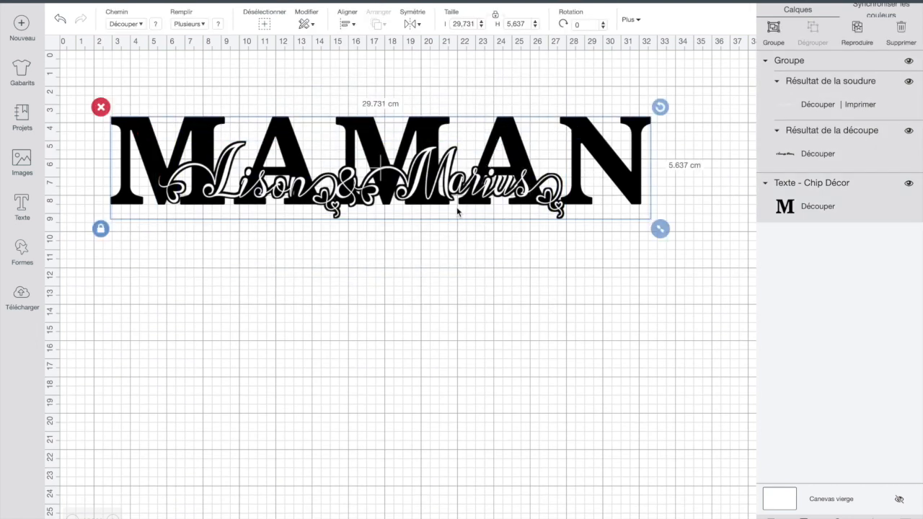
pyautogui.click(347, 25)
pyautogui.click(367, 79)
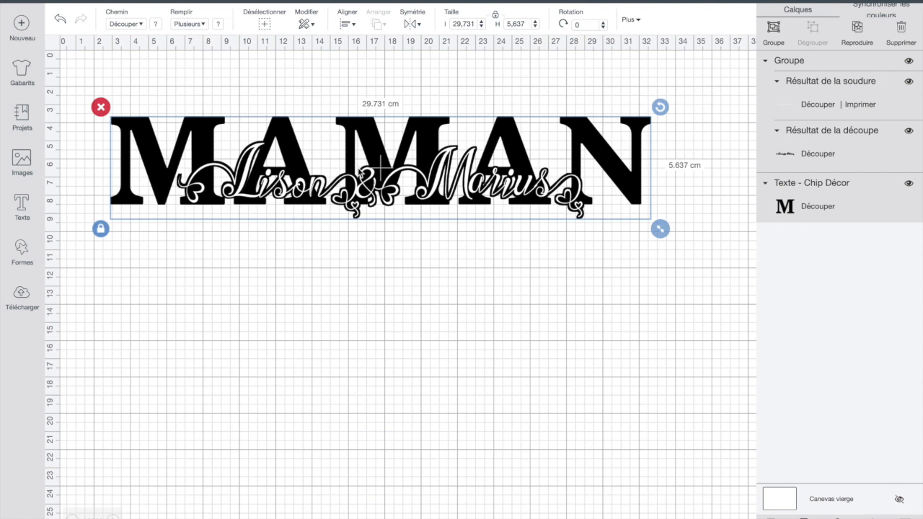
pyautogui.moveTo(367, 189); pyautogui.dragTo(362, 189)
pyautogui.click(420, 216)
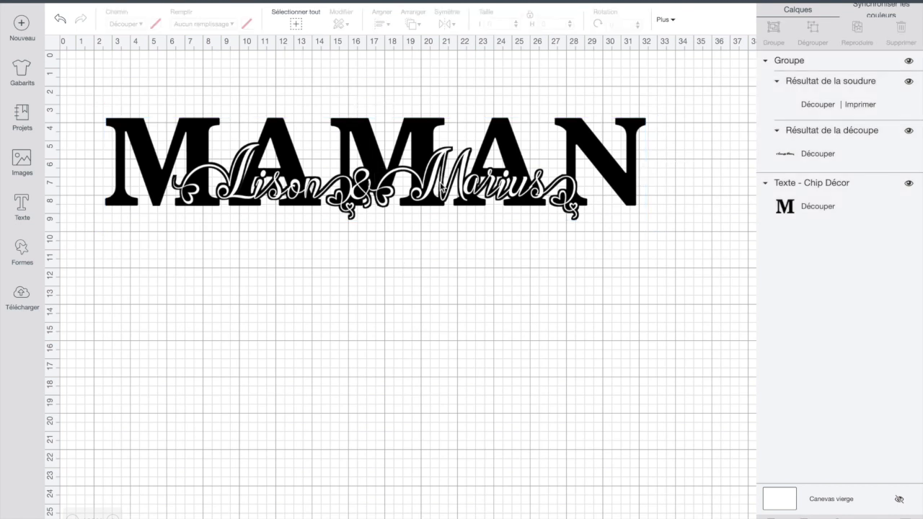
pyautogui.click(441, 189)
pyautogui.moveTo(442, 189); pyautogui.dragTo(435, 186)
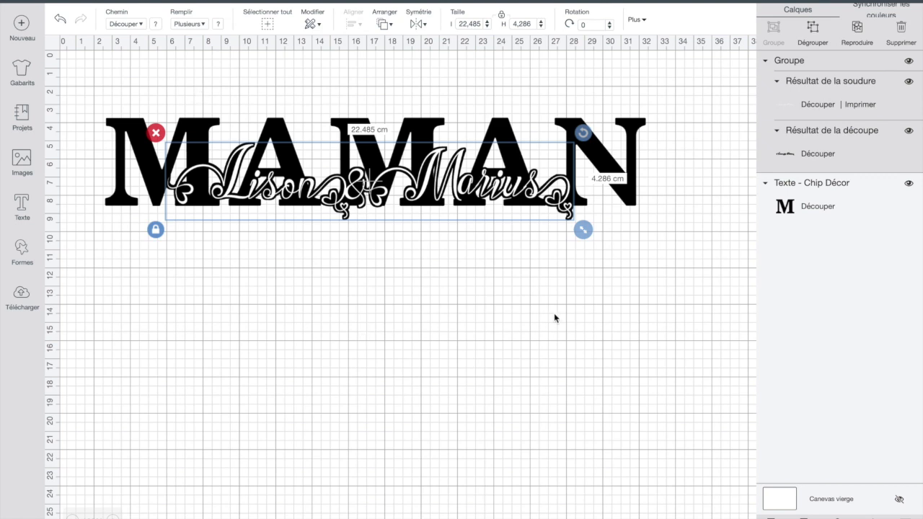
pyautogui.click(622, 317)
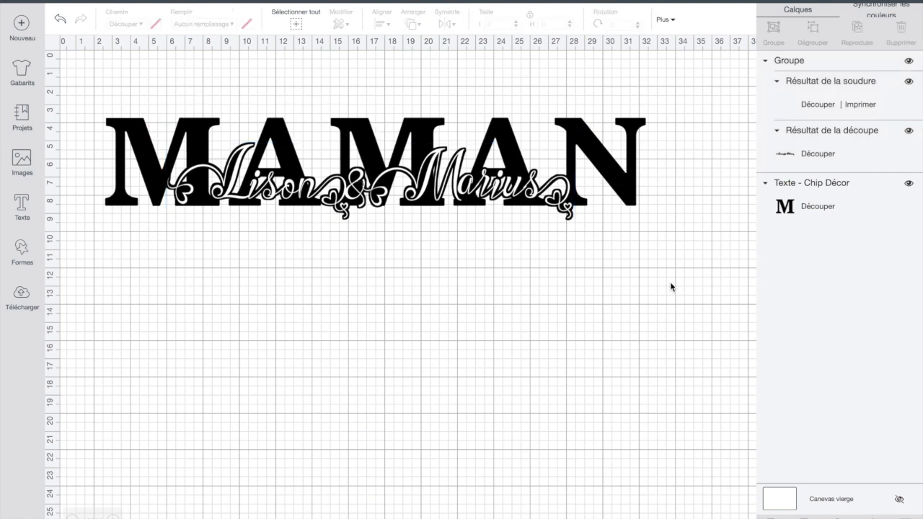
# Step: Slice the black outline out of the MAMAN text
pyautogui.click(817, 156)
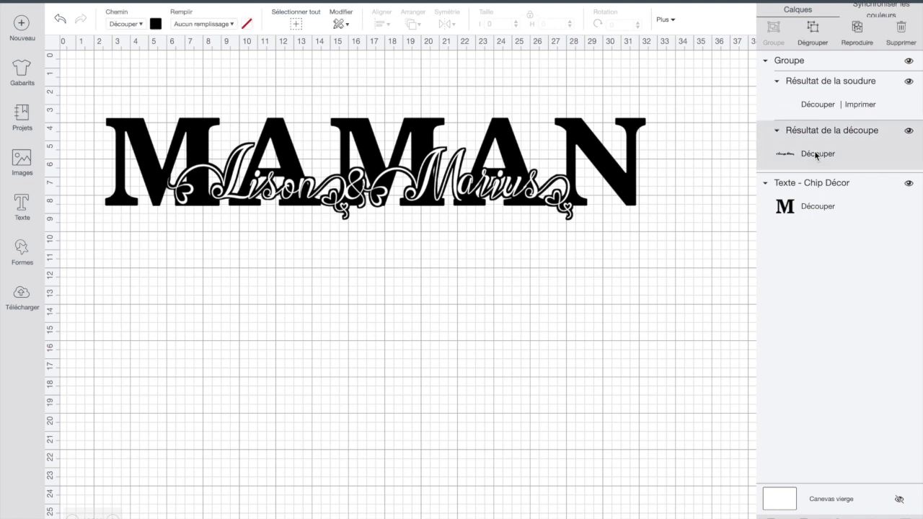
pyautogui.keyDown('shift'); pyautogui.click(813, 207); pyautogui.keyUp('shift')
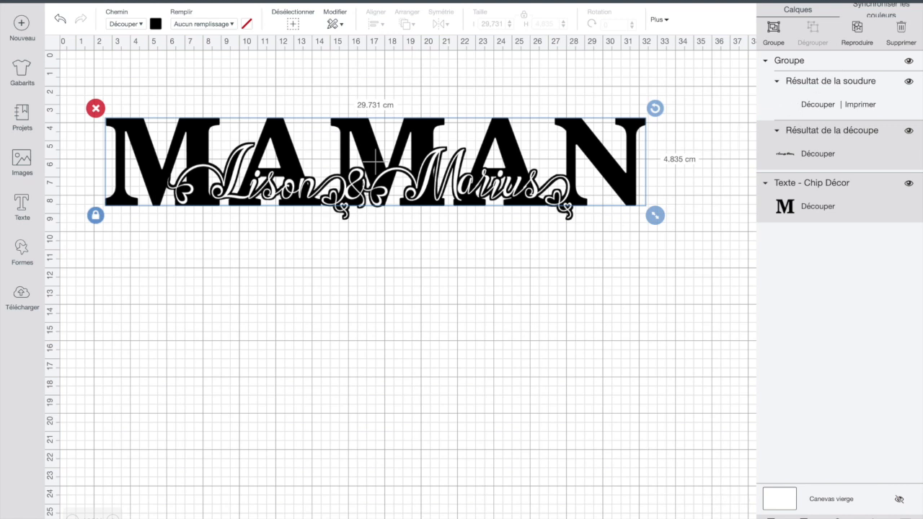
pyautogui.click(804, 518)
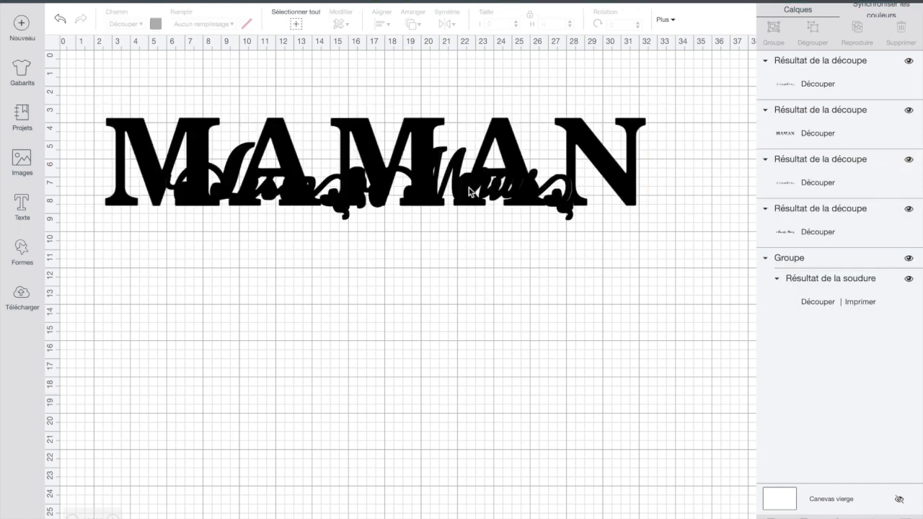
# Step: Move the sliced MAMAN below the lettering and delete the three leftover slice pieces
pyautogui.moveTo(462, 182); pyautogui.dragTo(456, 362)
pyautogui.click(154, 322)
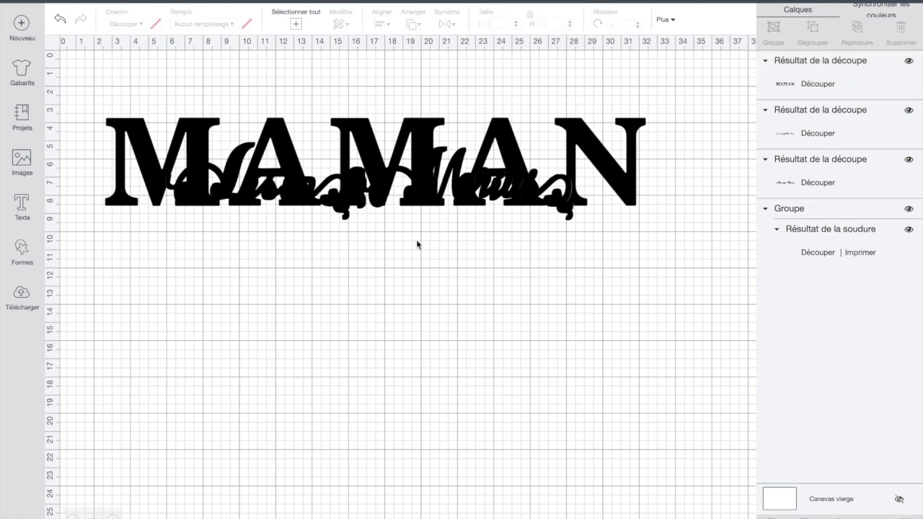
pyautogui.moveTo(467, 188); pyautogui.dragTo(439, 387)
pyautogui.moveTo(433, 174); pyautogui.dragTo(430, 242)
pyautogui.click(190, 217)
pyautogui.moveTo(232, 187); pyautogui.dragTo(227, 249)
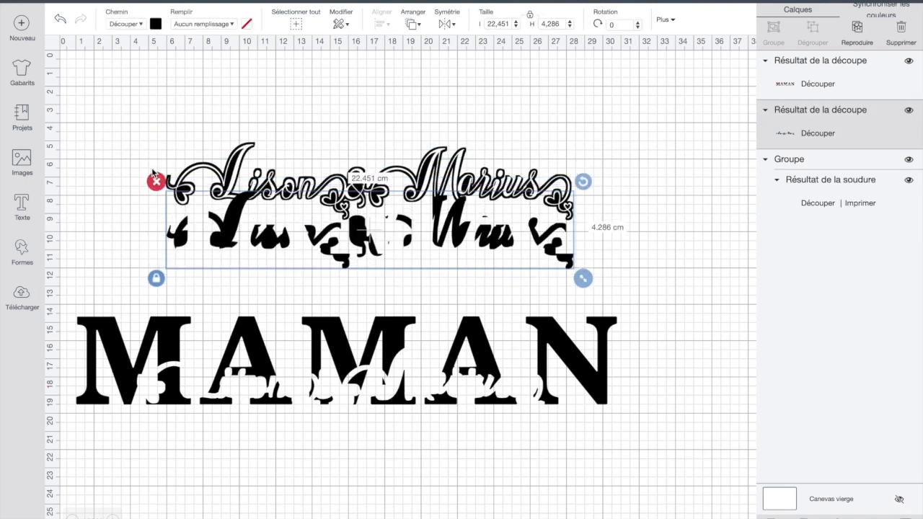
pyautogui.click(155, 183)
# Step: Move the white lettering clear, set its operation to Découper without a print fill, and colour it light purple
pyautogui.moveTo(233, 181)
pyautogui.mouseDown()
pyautogui.moveTo(239, 298)
pyautogui.moveTo(235, 169)
pyautogui.mouseUp()
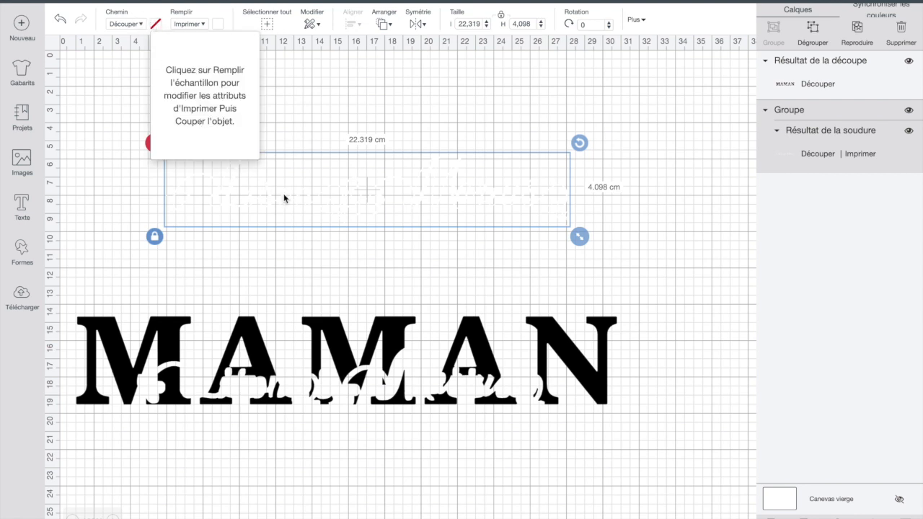
pyautogui.click(127, 23)
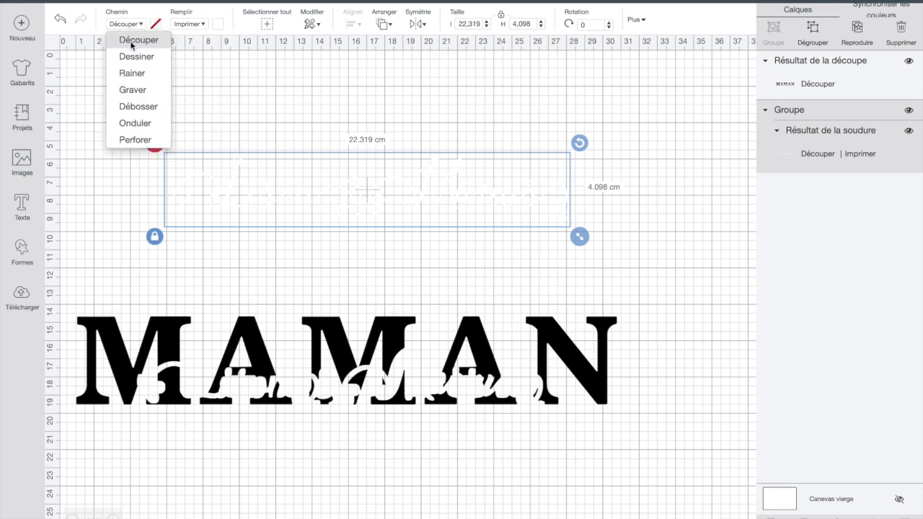
pyautogui.click(131, 41)
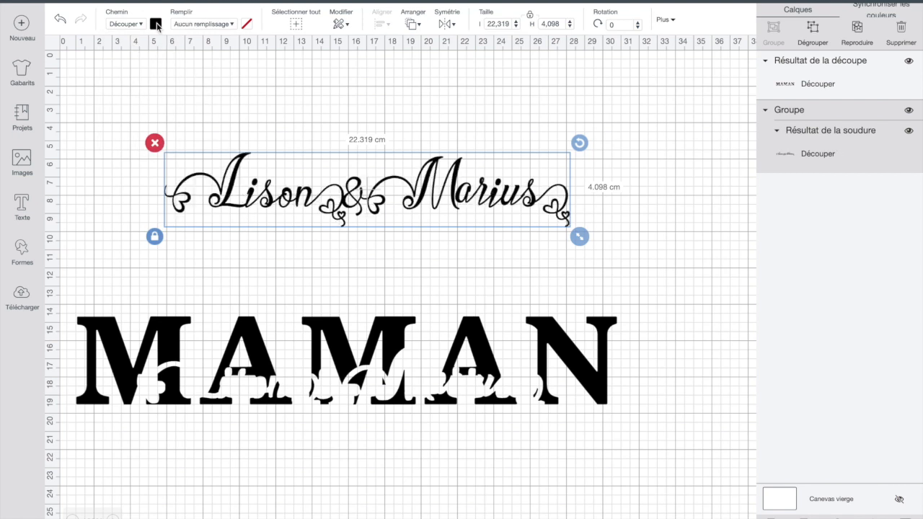
pyautogui.click(157, 26)
pyautogui.click(185, 91)
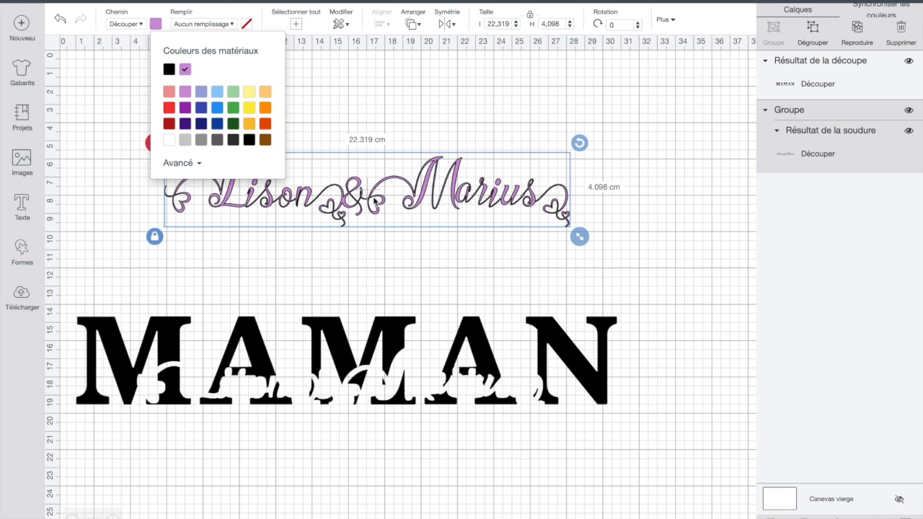
# Step: Place the purple lettering over its cut-out in MAMAN, at about x 4.46 cm, y 16.09 cm
pyautogui.moveTo(375, 193); pyautogui.dragTo(351, 385)
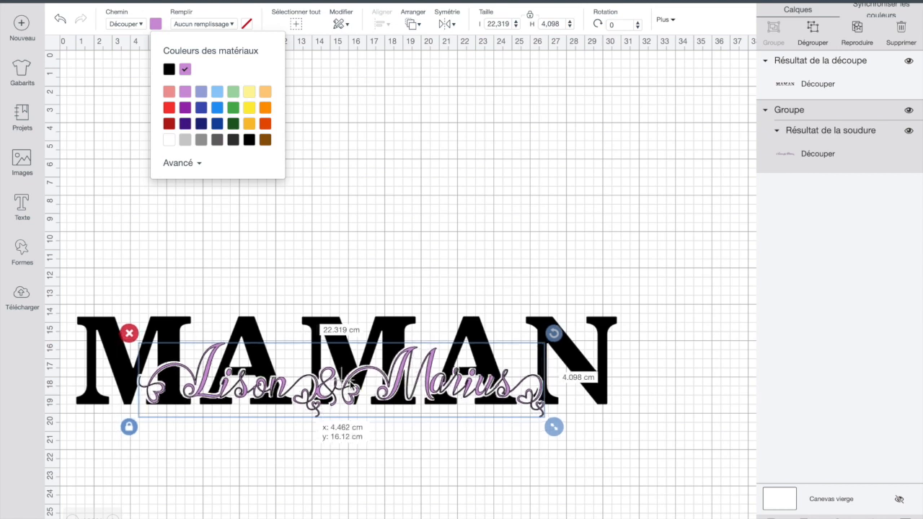
pyautogui.moveTo(351, 385); pyautogui.dragTo(352, 386)
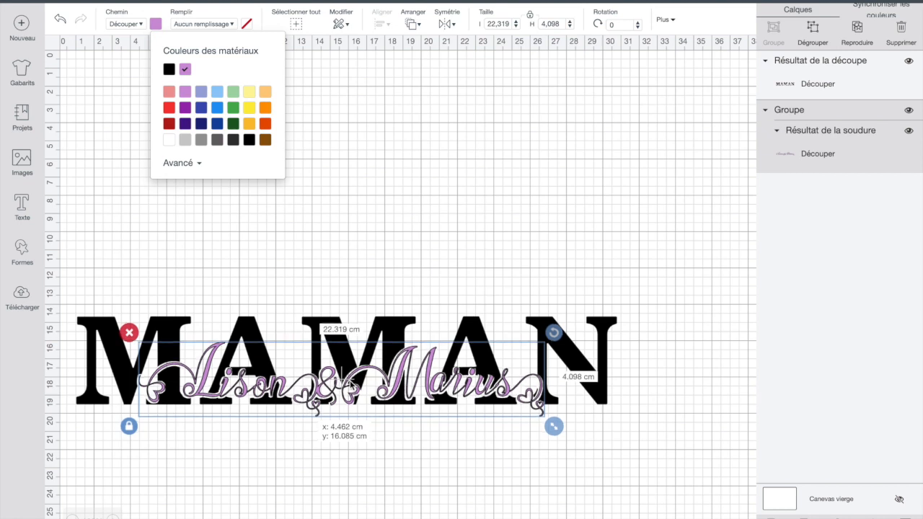
# Step: Scale MAMAN and the purple lettering together to about 20.56 cm wide and move them to about x 2.52 cm, y 3.70 cm
pyautogui.moveTo(352, 386); pyautogui.dragTo(352, 386)
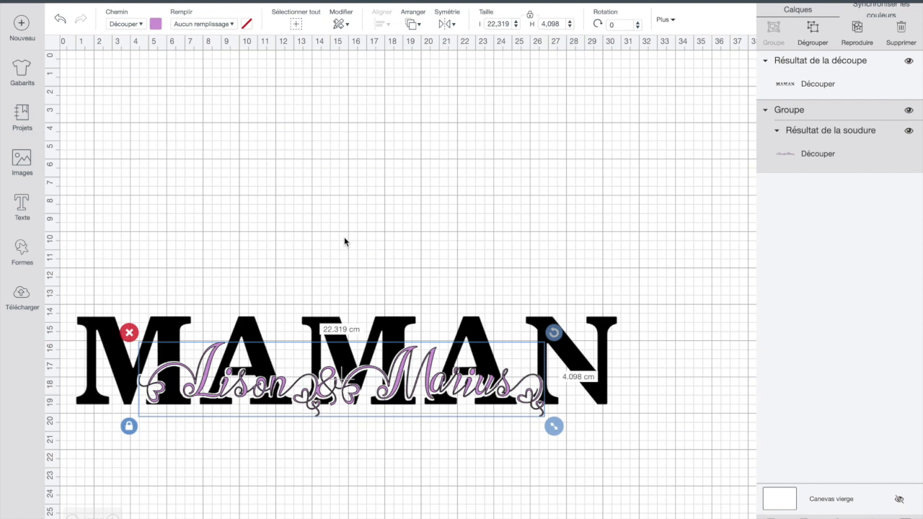
pyautogui.moveTo(163, 273); pyautogui.dragTo(537, 458)
pyautogui.moveTo(625, 426); pyautogui.dragTo(461, 394)
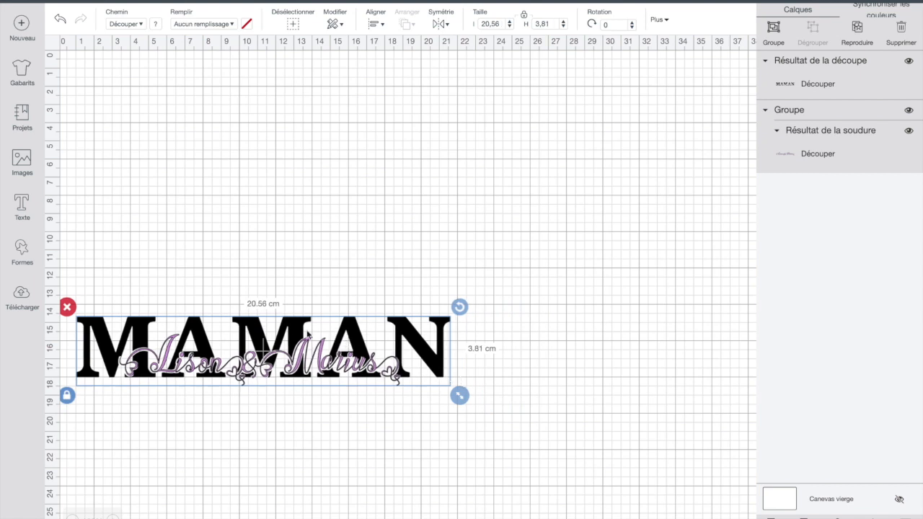
pyautogui.moveTo(294, 326); pyautogui.dragTo(323, 108)
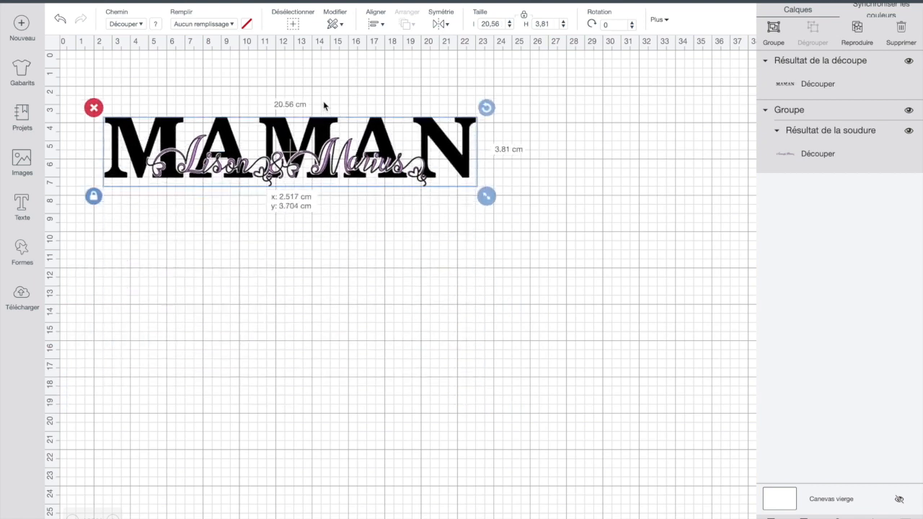
# Step: Enlarge the combined design to about 30.12 cm wide and nudge MAMAN to about x 1.88 cm, y 2.40 cm
pyautogui.moveTo(477, 170); pyautogui.dragTo(563, 249)
pyautogui.moveTo(555, 187); pyautogui.dragTo(658, 278)
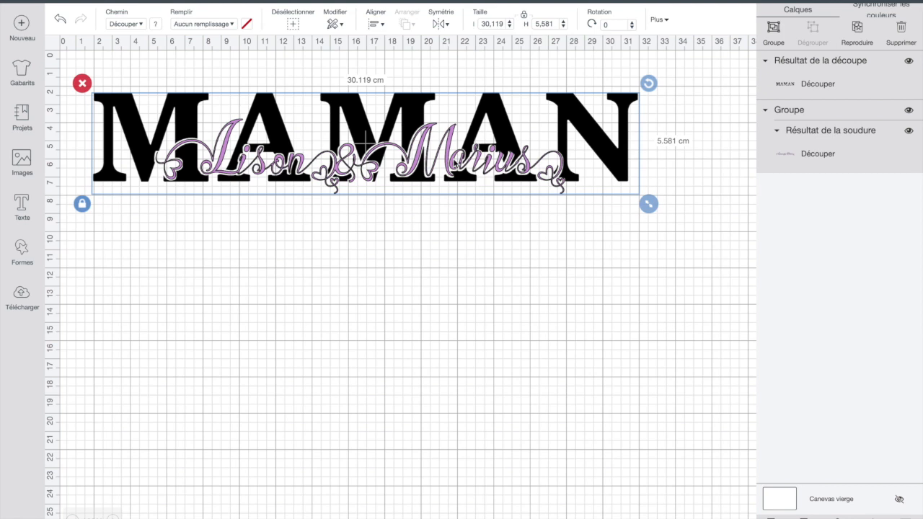
pyautogui.moveTo(480, 164); pyautogui.dragTo(489, 167)
pyautogui.click(465, 265)
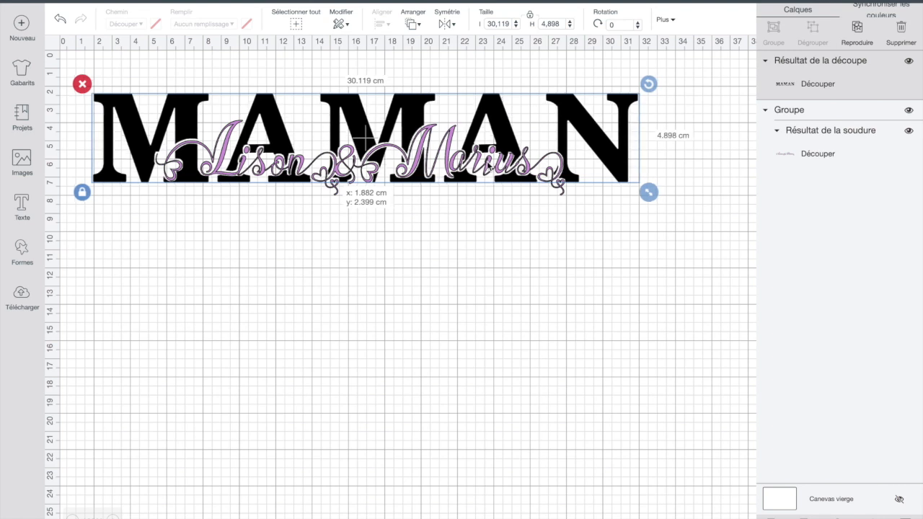
pyautogui.click(394, 319)
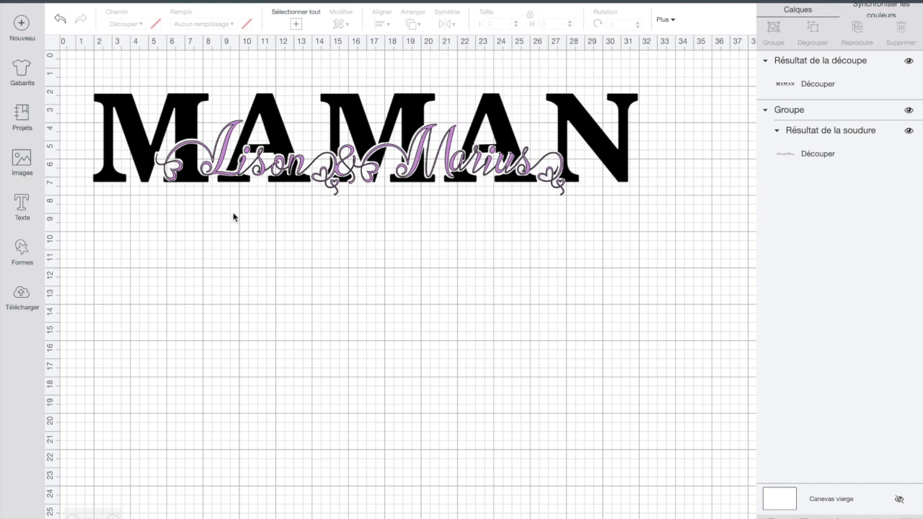
# Step: Set the fill of the black MAMAN layer to Imprimer
pyautogui.click(187, 112)
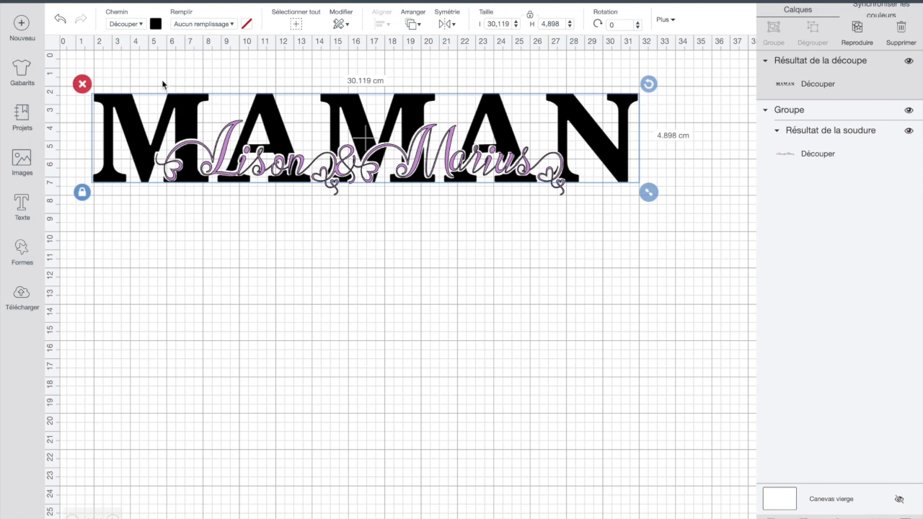
pyautogui.click(132, 27)
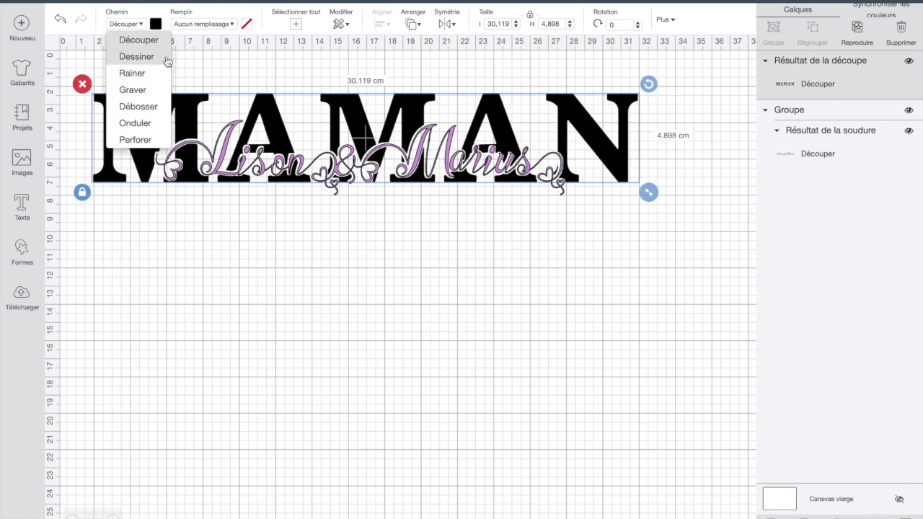
pyautogui.click(199, 26)
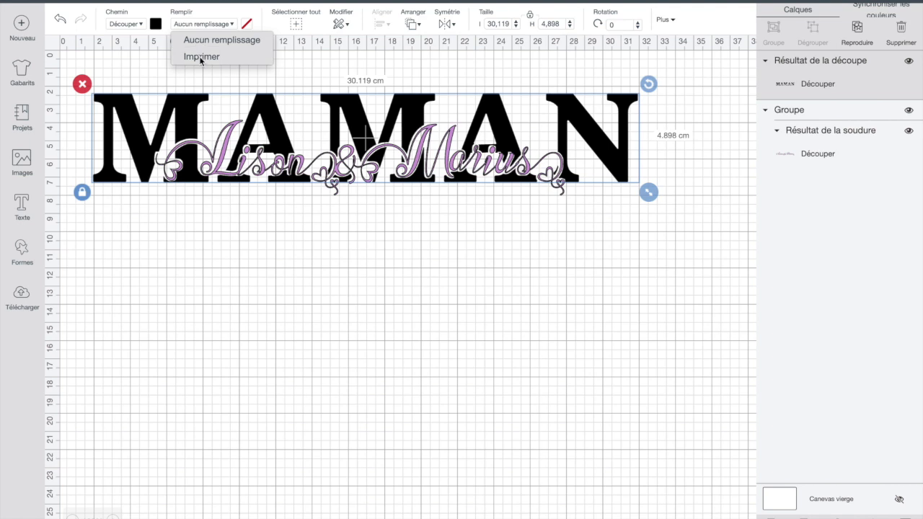
pyautogui.click(201, 58)
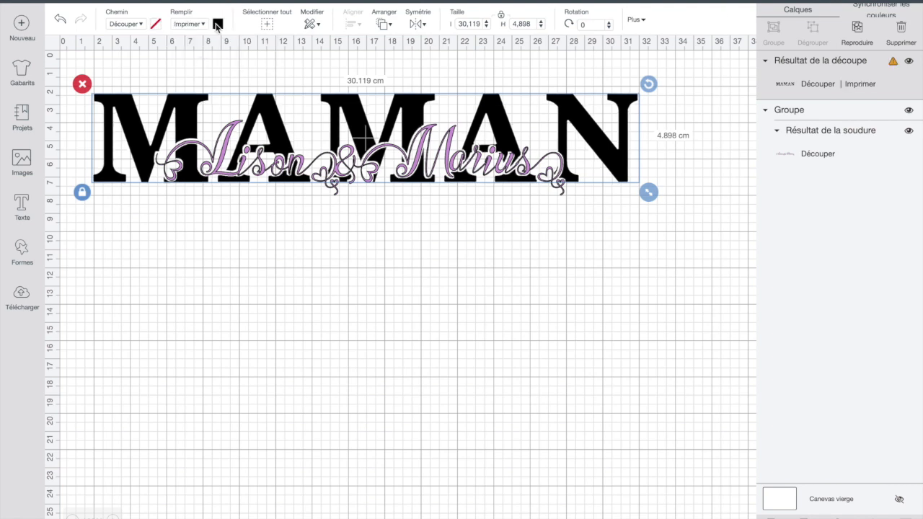
# Step: Examine the Couleur and Modèle print types offered for MAMAN's print fill
pyautogui.click(218, 25)
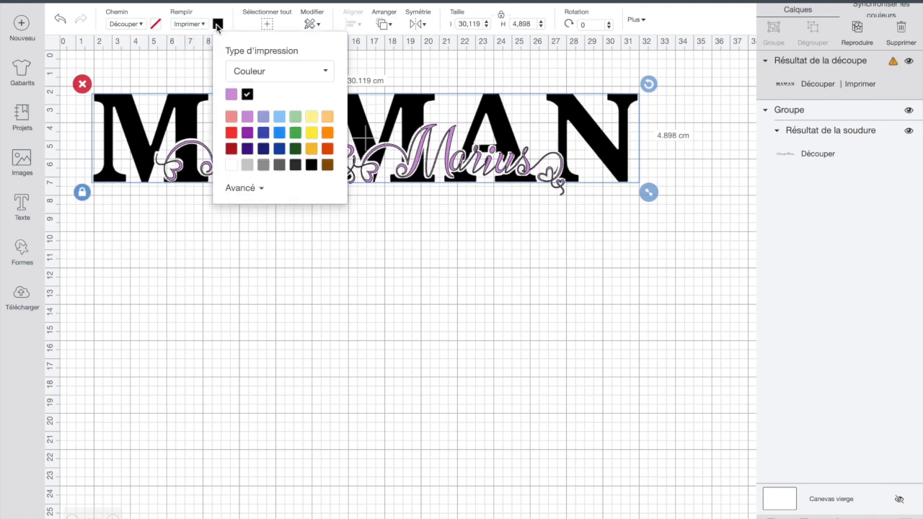
pyautogui.click(245, 72)
pyautogui.click(245, 114)
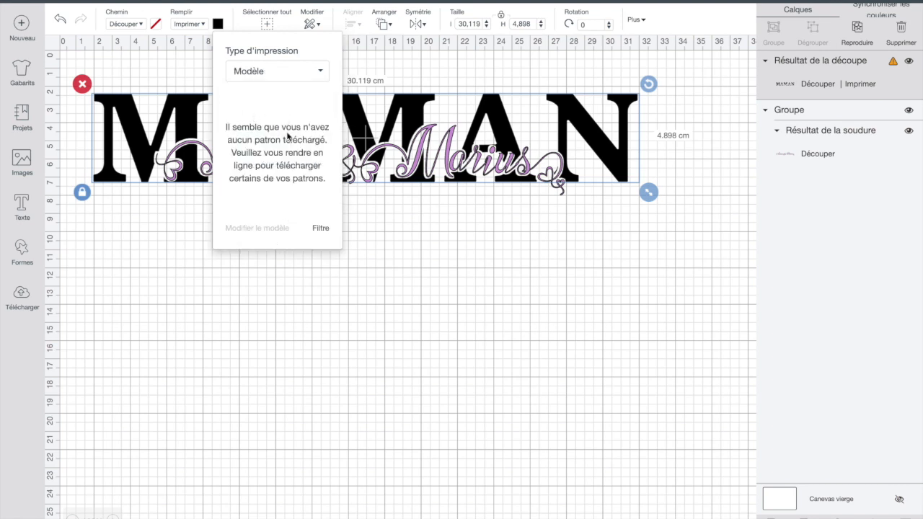
pyautogui.click(320, 73)
pyautogui.click(265, 113)
pyautogui.click(254, 72)
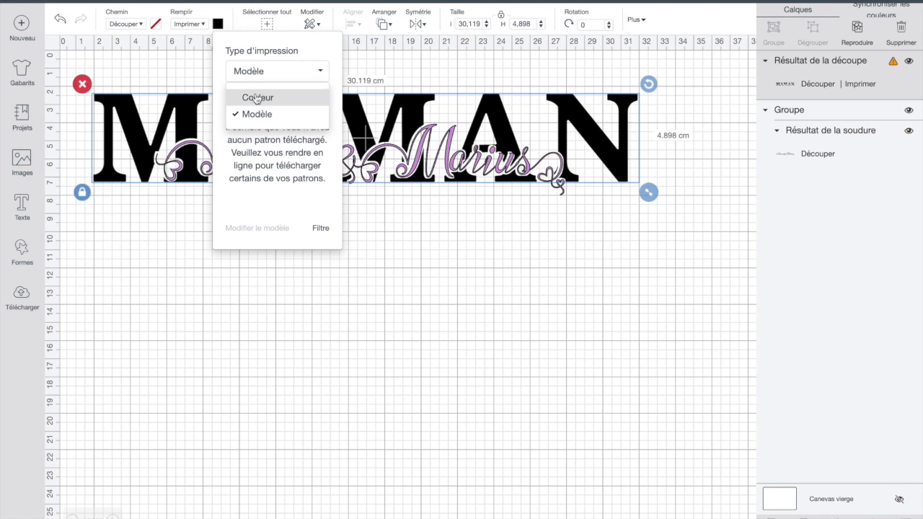
pyautogui.click(257, 98)
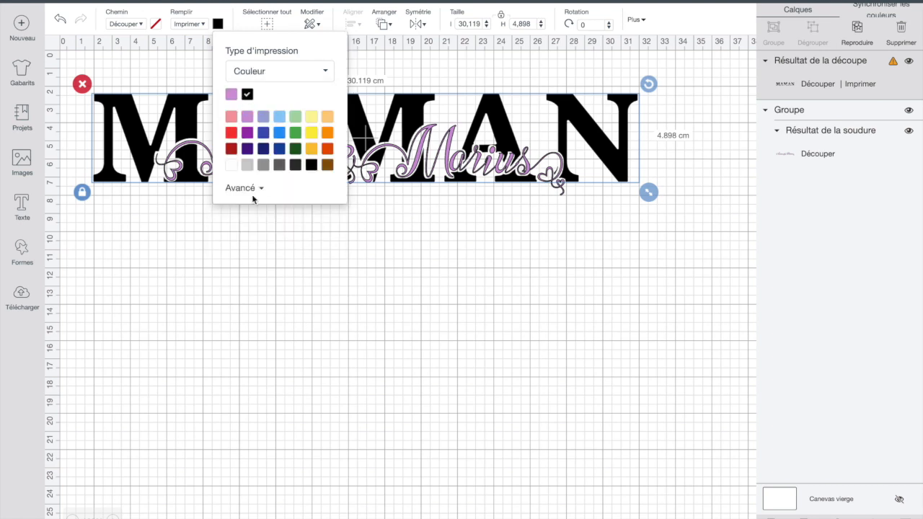
pyautogui.click(259, 75)
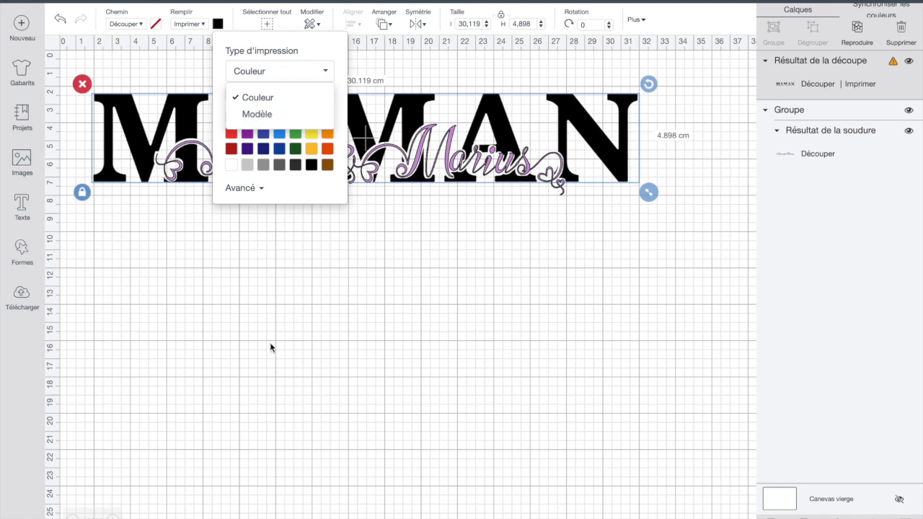
pyautogui.click(256, 114)
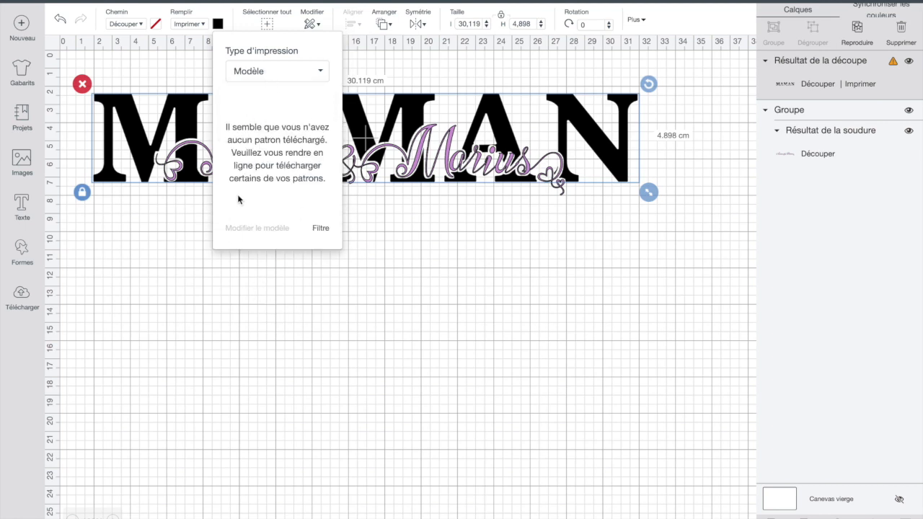
pyautogui.click(264, 345)
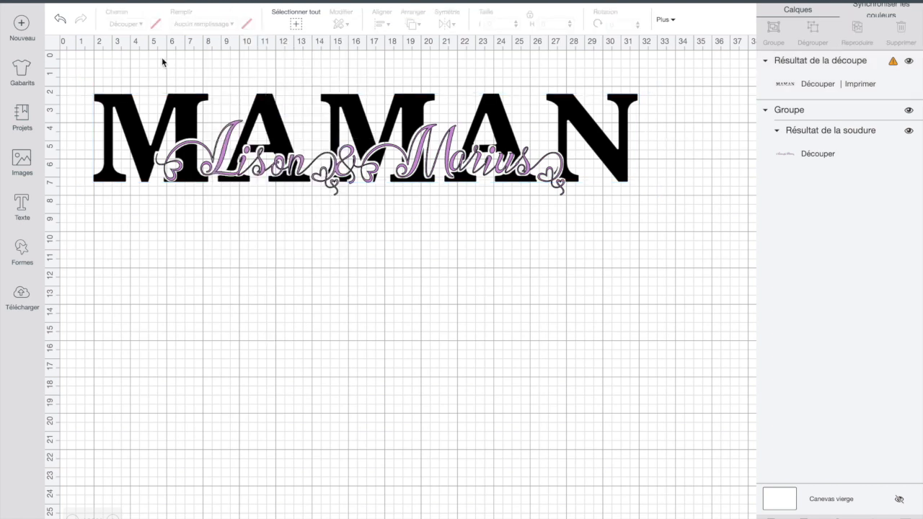
# Step: Select MAMAN and the purple lettering together
pyautogui.moveTo(82, 70); pyautogui.dragTo(646, 242)
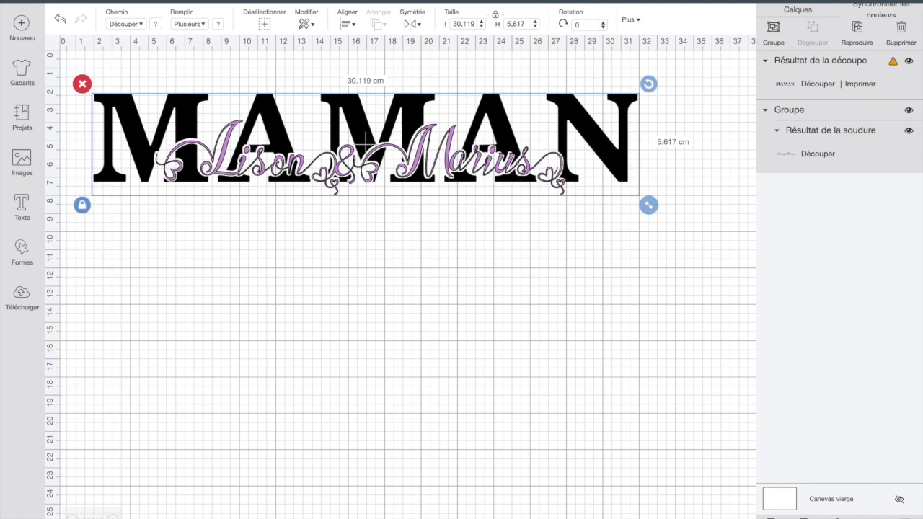